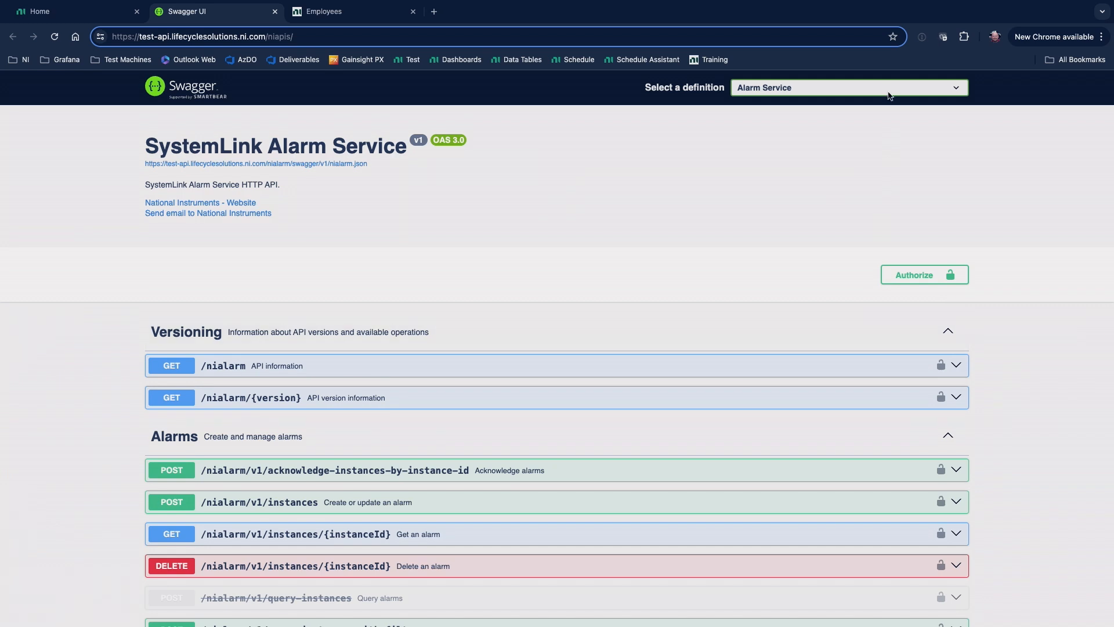
Review the available API service definitions, and switch to the SystemLink home page to open the systems overview.
{"action": "left_click", "coordinate": [889, 89]}
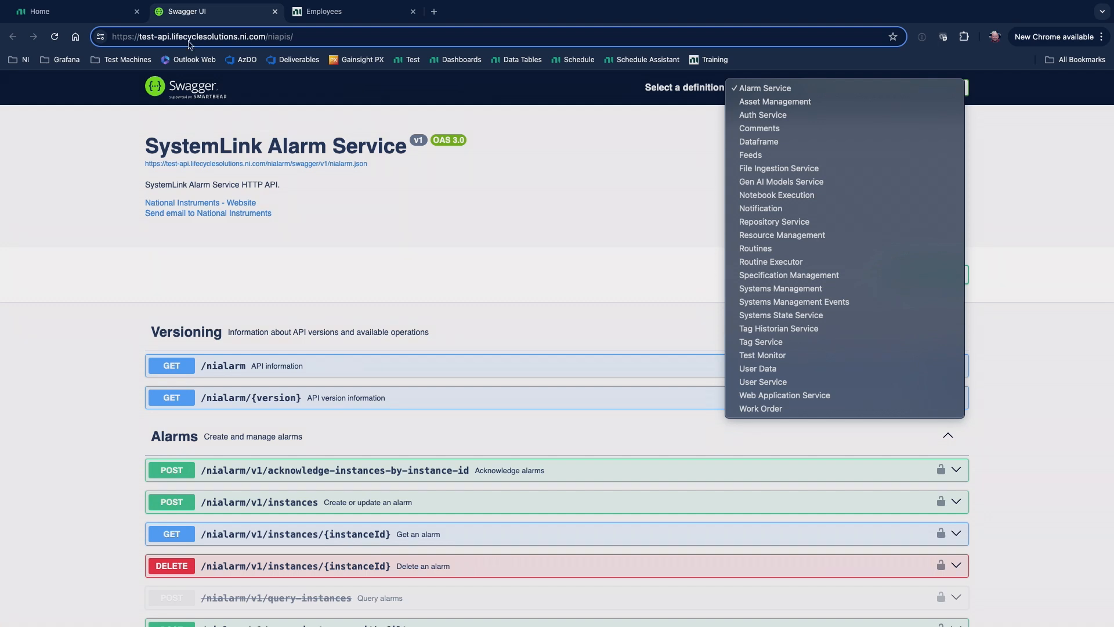
{"action": "left_click", "coordinate": [97, 18]}
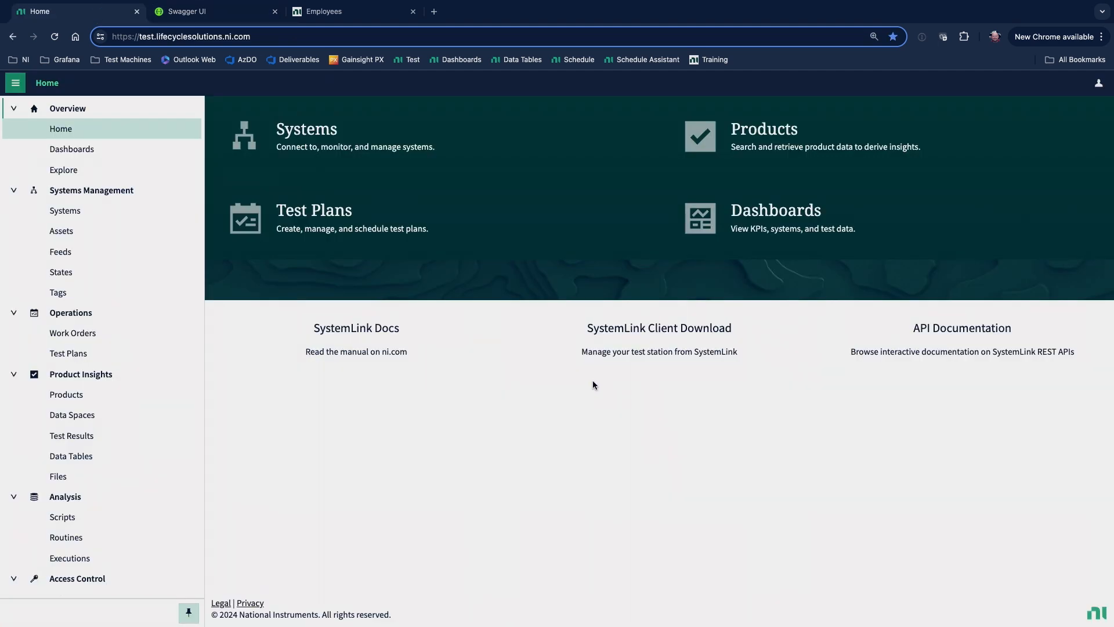
{"action": "left_click", "coordinate": [384, 168]}
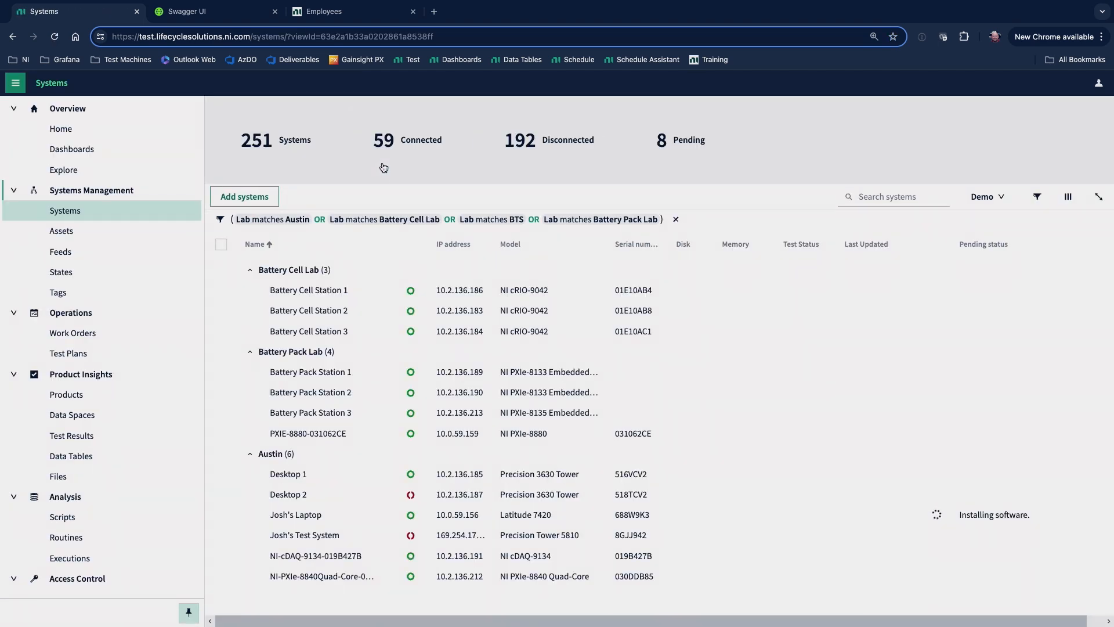
Examine the systems list's lab filter query and its grid column configuration without changing either.
{"action": "left_click", "coordinate": [481, 221]}
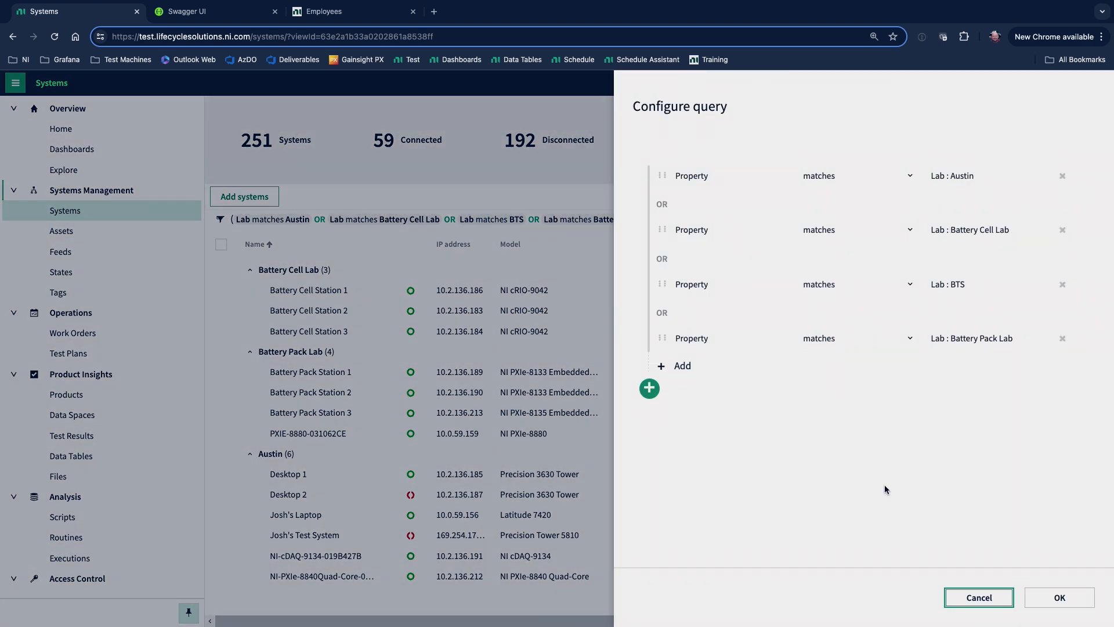
{"action": "left_click", "coordinate": [990, 594]}
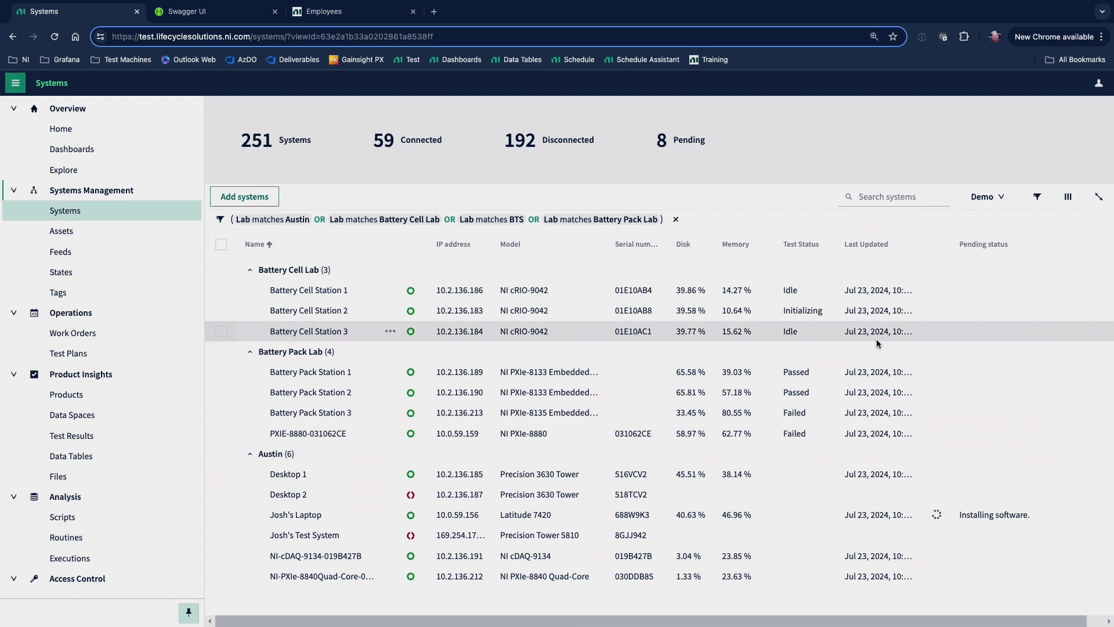
{"action": "left_click", "coordinate": [1068, 196]}
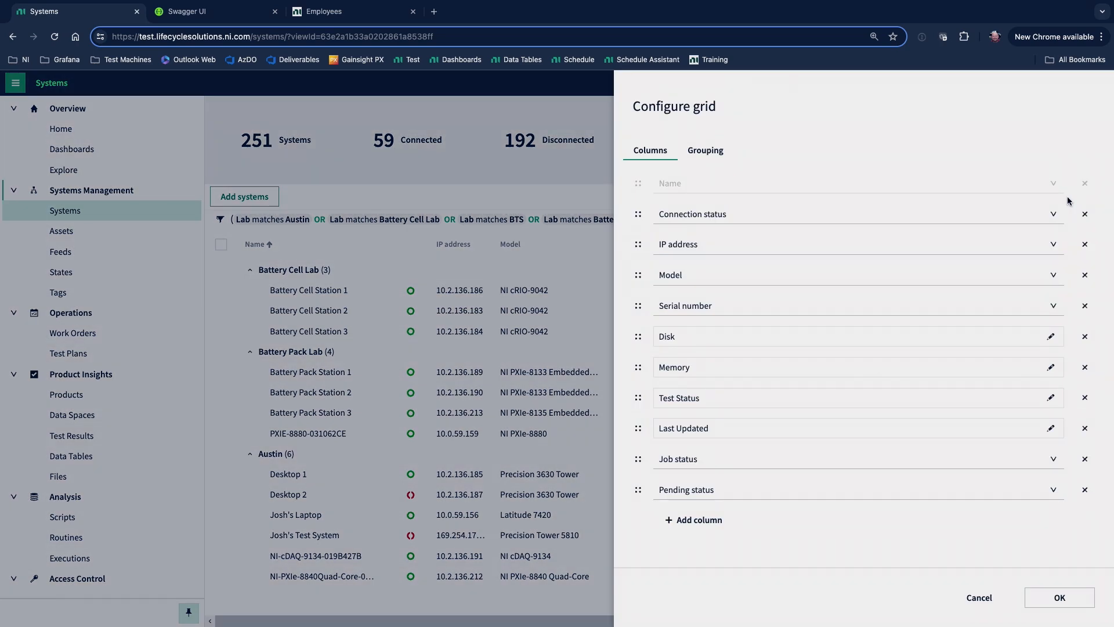
{"action": "left_click", "coordinate": [990, 597]}
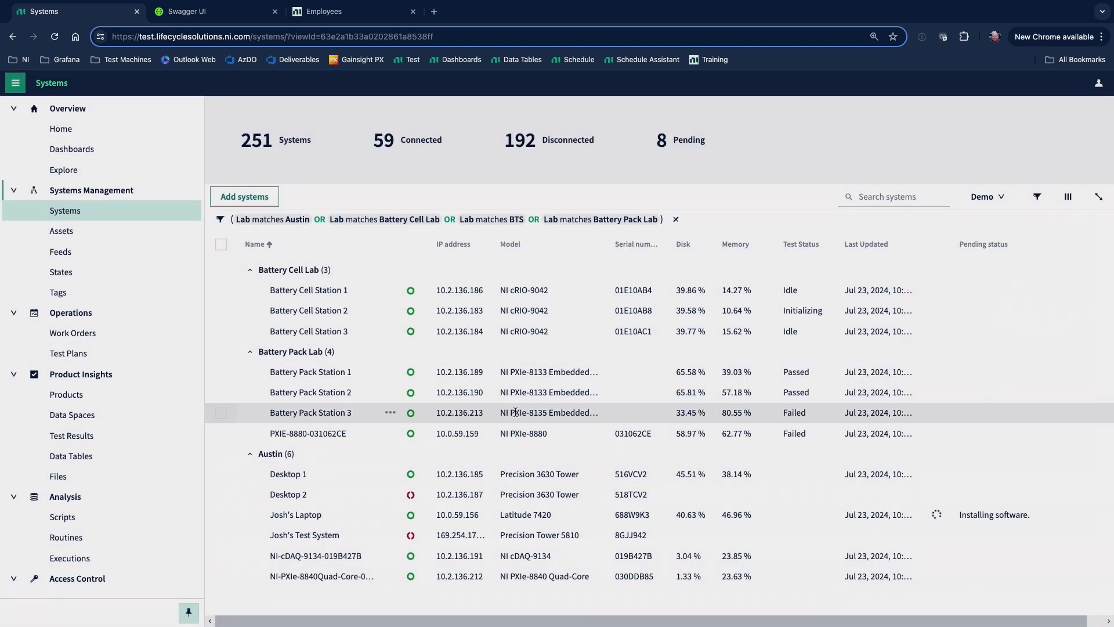
Open Battery Pack Station 1 and check which operations are available for the PXI1Slot3 asset.
{"action": "left_click", "coordinate": [328, 374]}
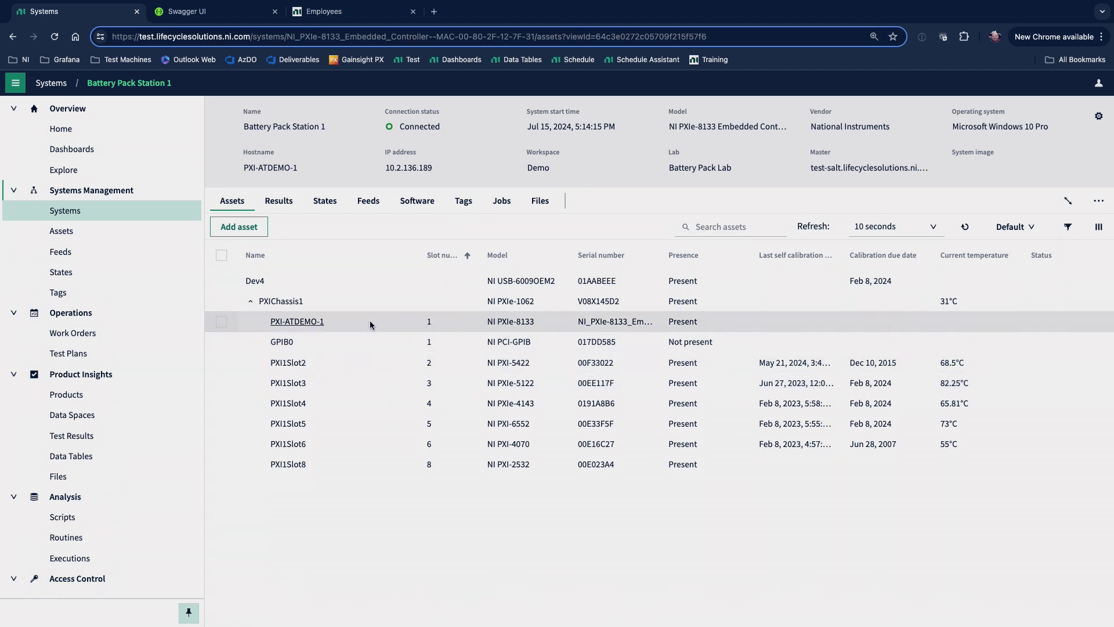
{"action": "left_click", "coordinate": [385, 386]}
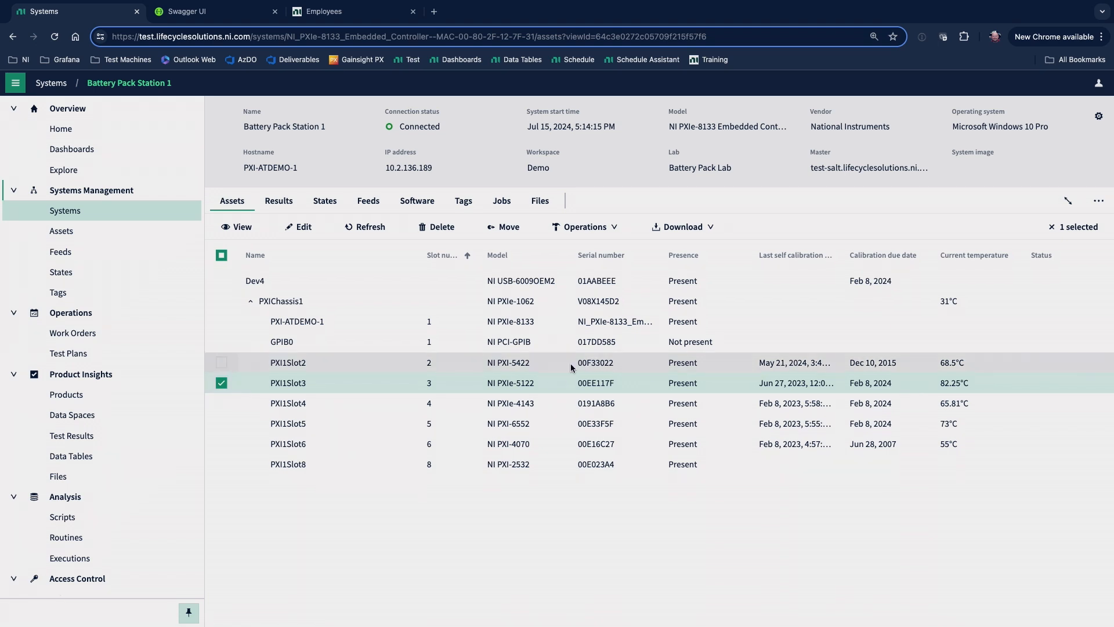
{"action": "left_click", "coordinate": [577, 229]}
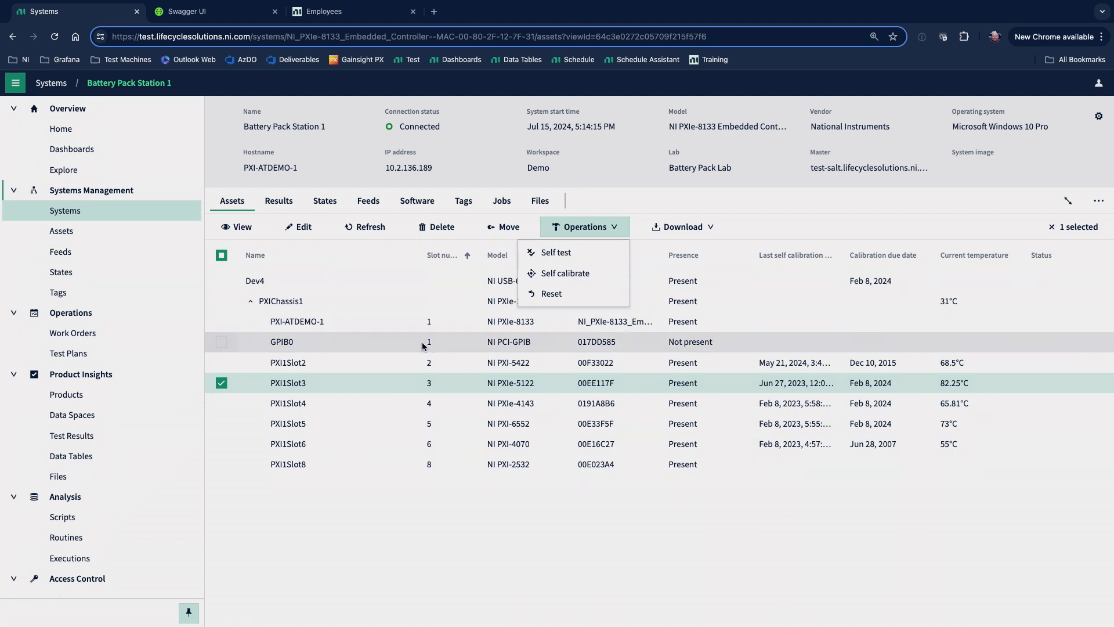
{"action": "left_click", "coordinate": [395, 377]}
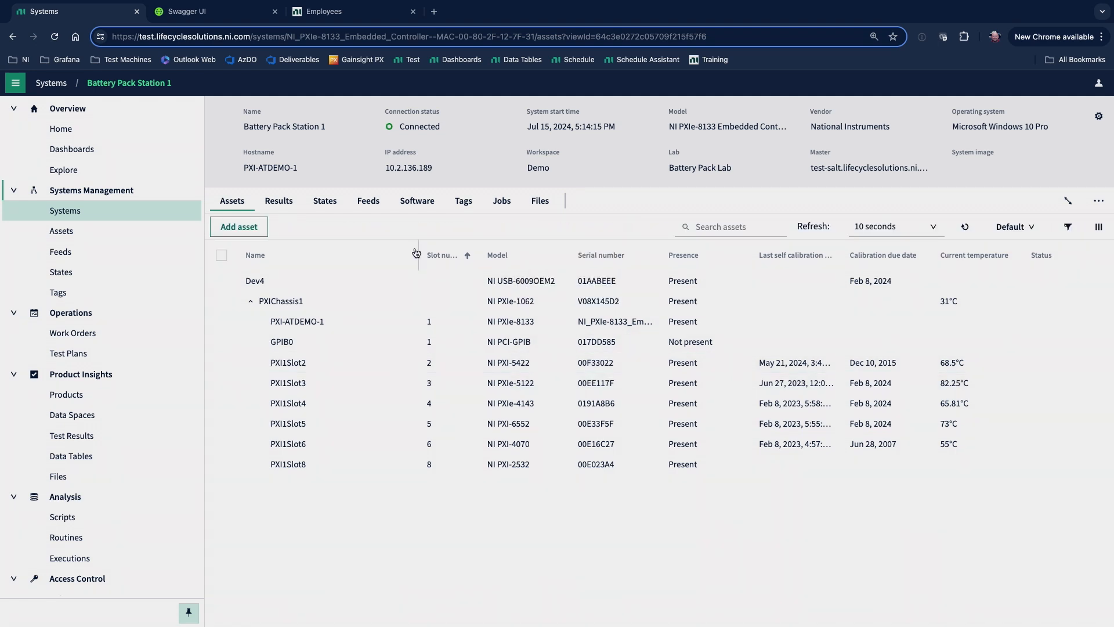
Examine Battery Pack Station 1's installed software and the packages offered for installation, leaving the software unchanged.
{"action": "left_click", "coordinate": [419, 200]}
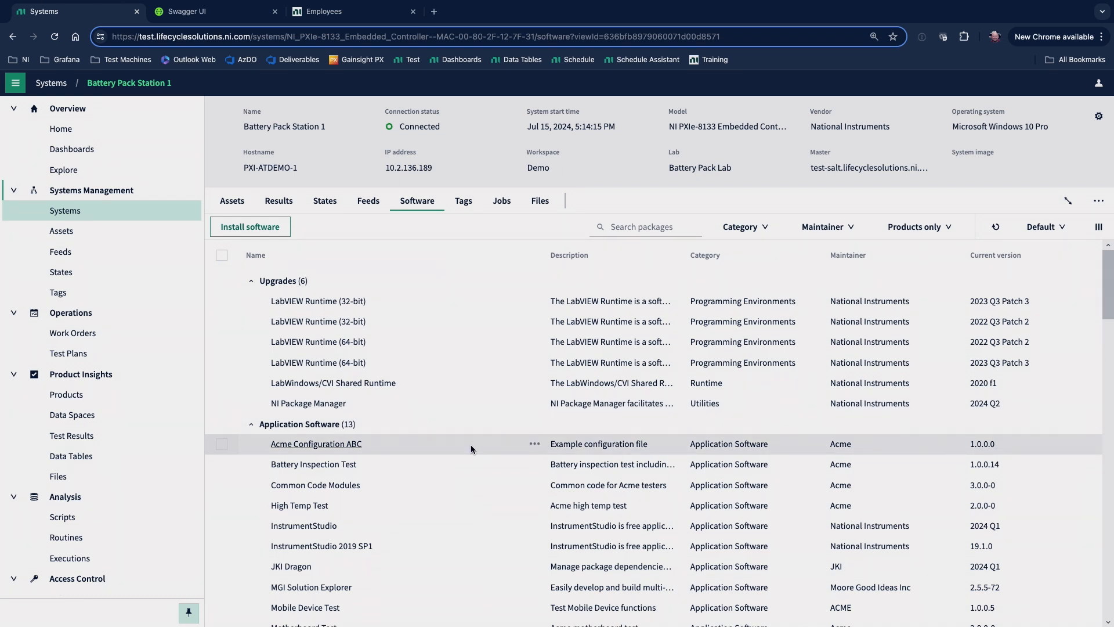
{"action": "left_click", "coordinate": [471, 445]}
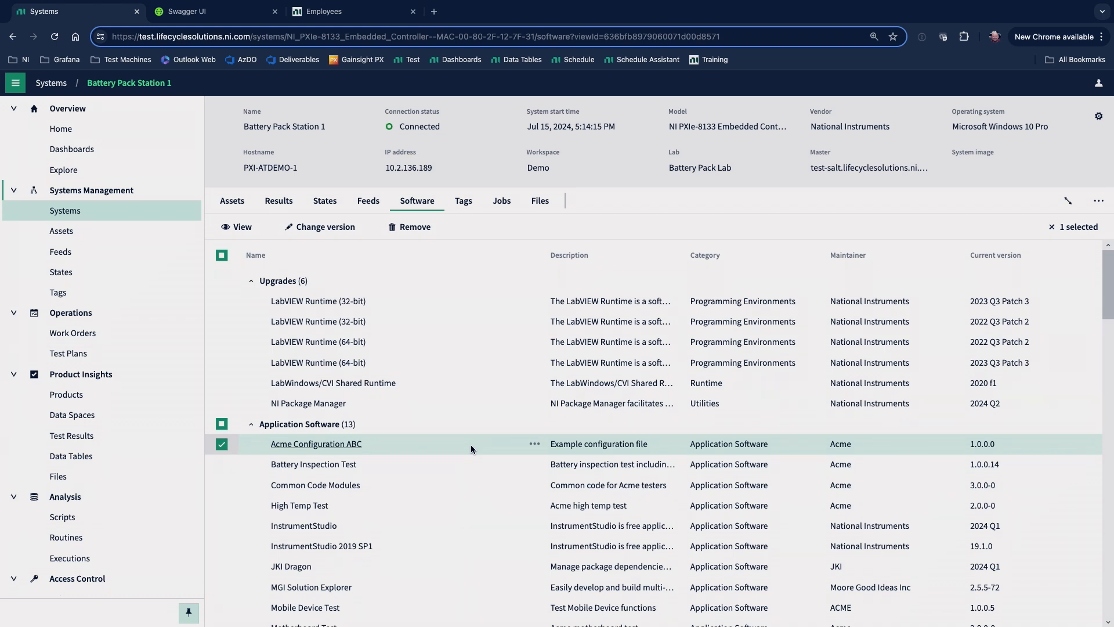
{"action": "left_click", "coordinate": [436, 308]}
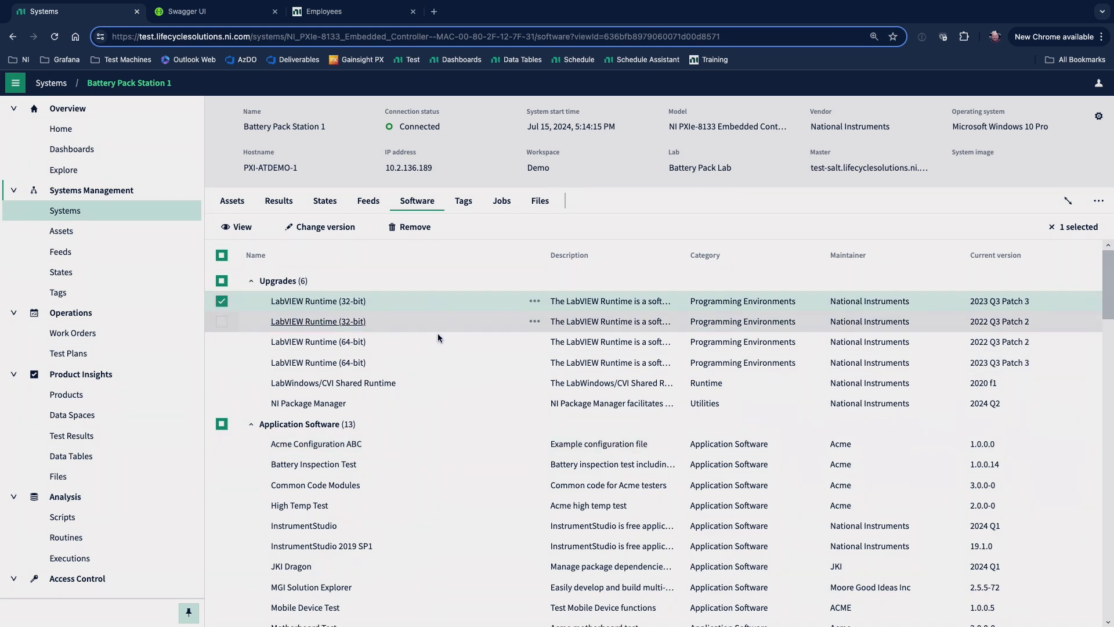
{"action": "left_click", "coordinate": [441, 394], "text": "shift"}
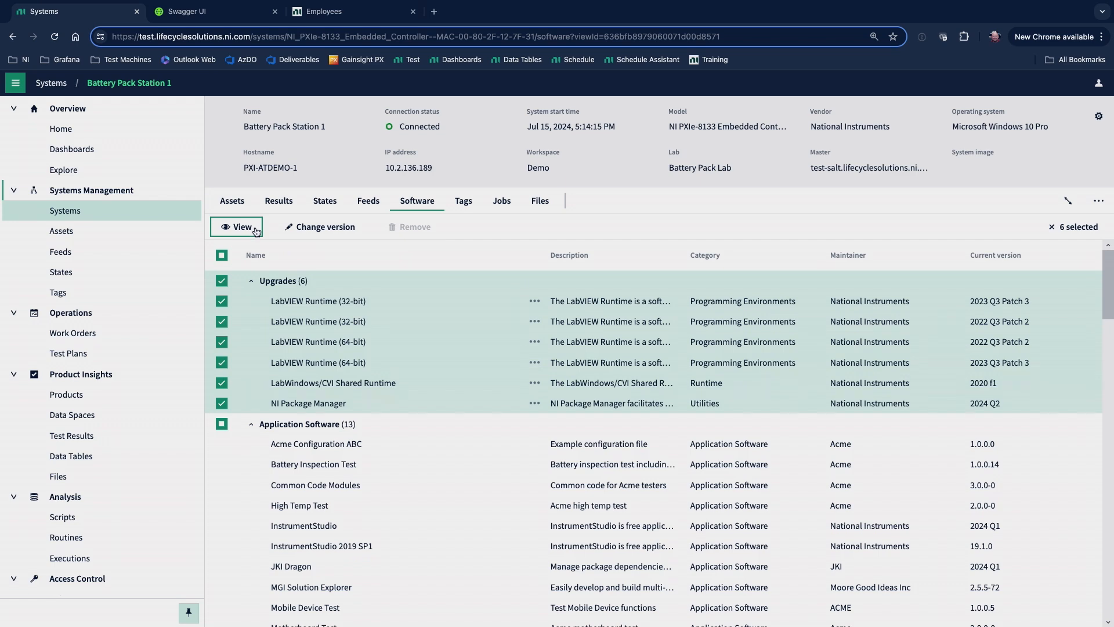
{"action": "left_click", "coordinate": [222, 257]}
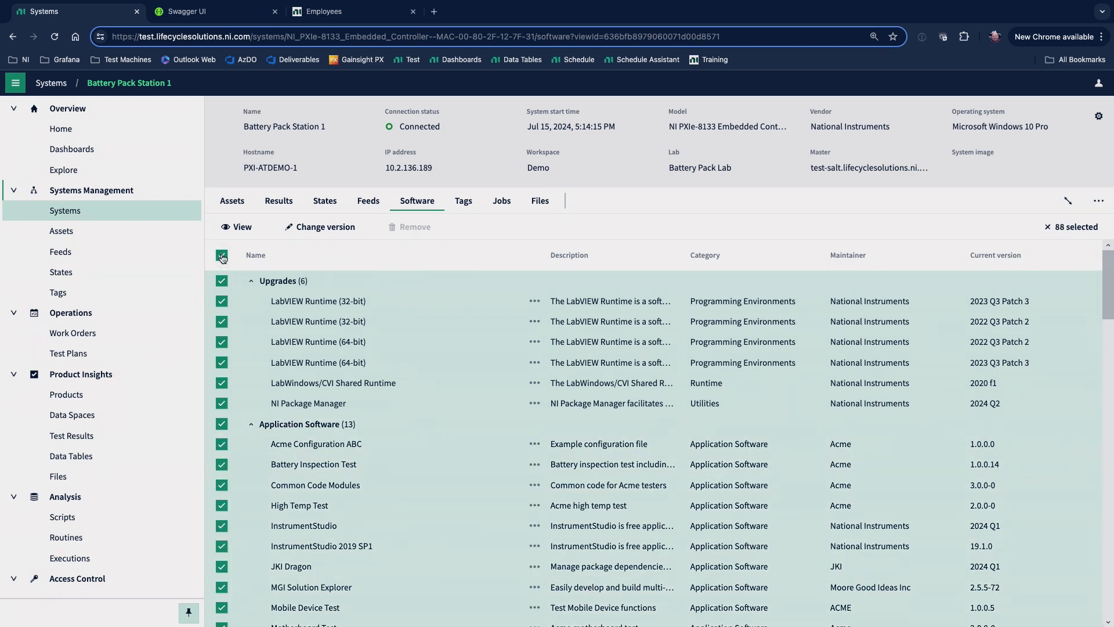
{"action": "left_click", "coordinate": [222, 257]}
{"action": "left_click", "coordinate": [251, 227]}
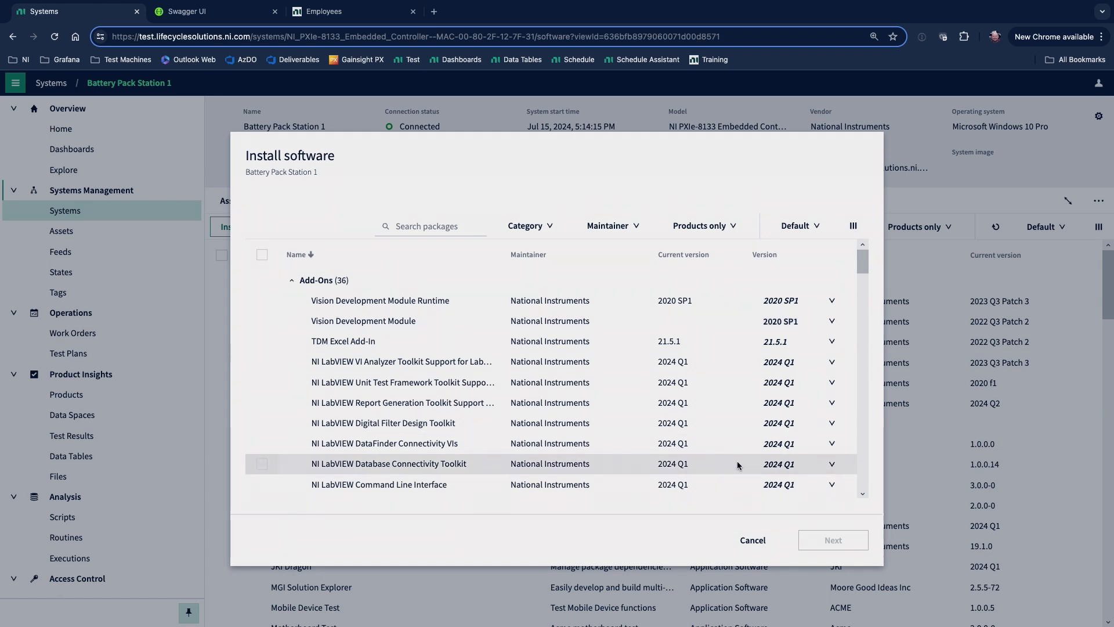
{"action": "left_click", "coordinate": [754, 540]}
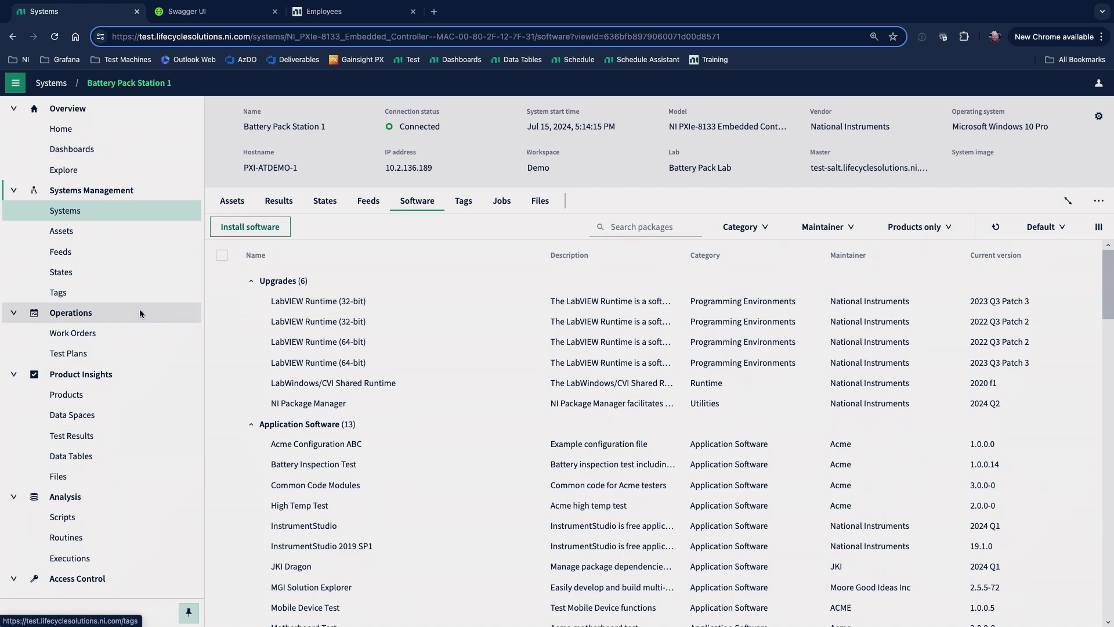
Open the CWUU 18650 battery cell product and examine its Voltage (100% SOC) specification, returning to the product page.
{"action": "left_click", "coordinate": [124, 395]}
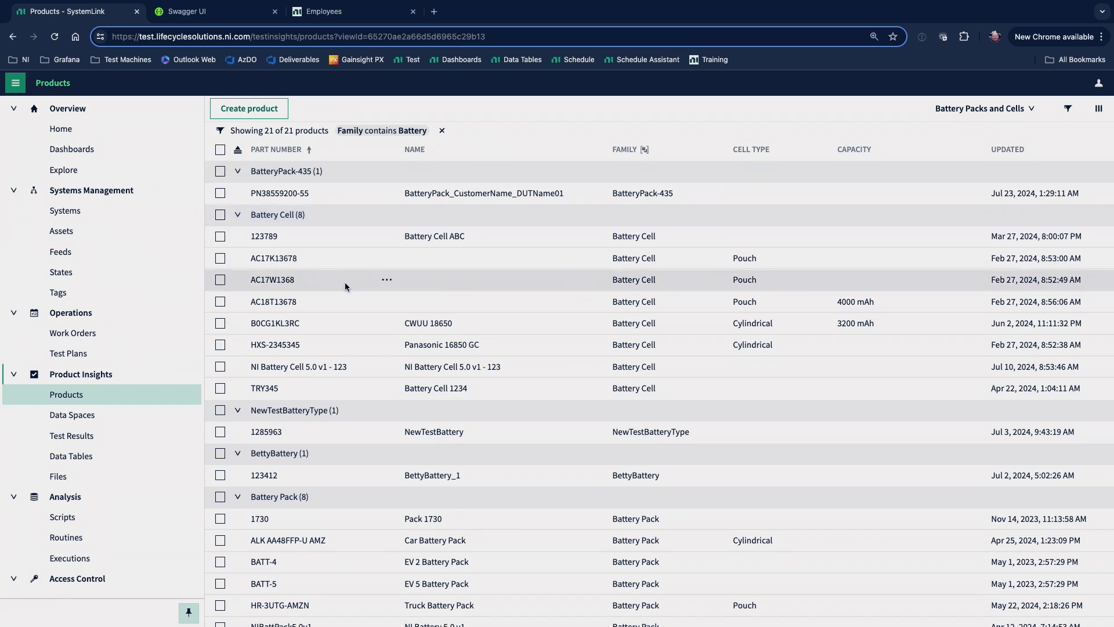
{"action": "left_click", "coordinate": [289, 324]}
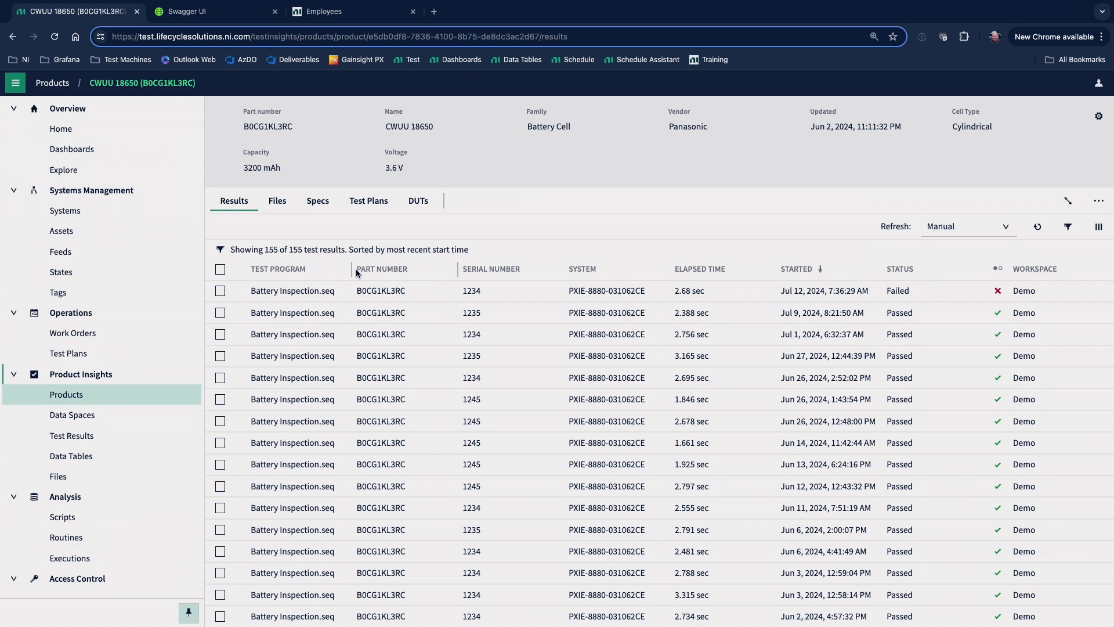
{"action": "left_click", "coordinate": [328, 205]}
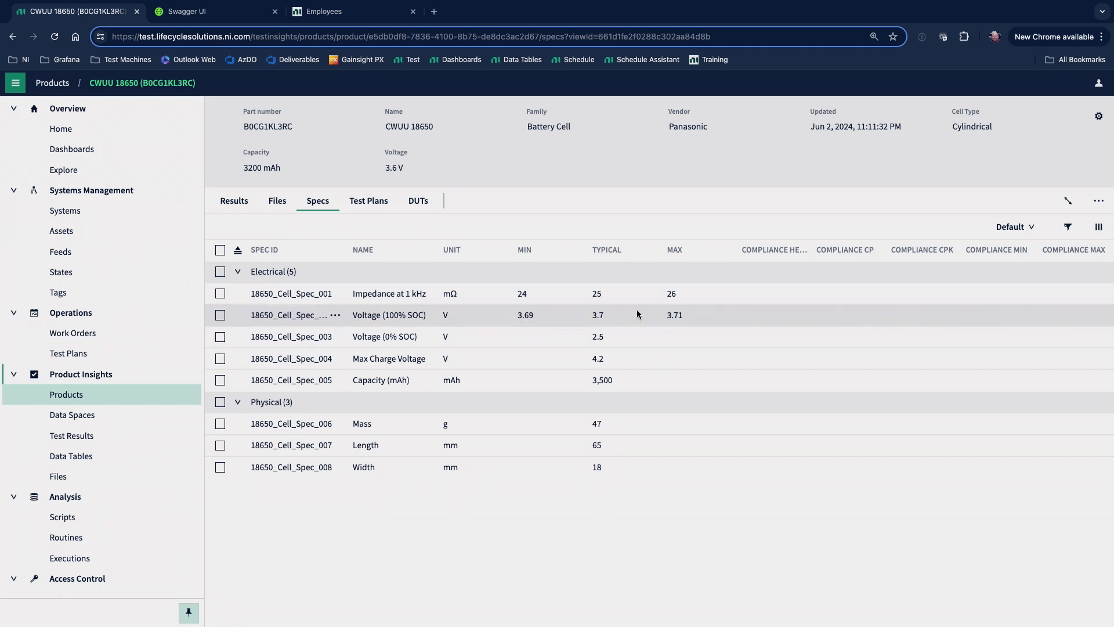
{"action": "left_click", "coordinate": [320, 315]}
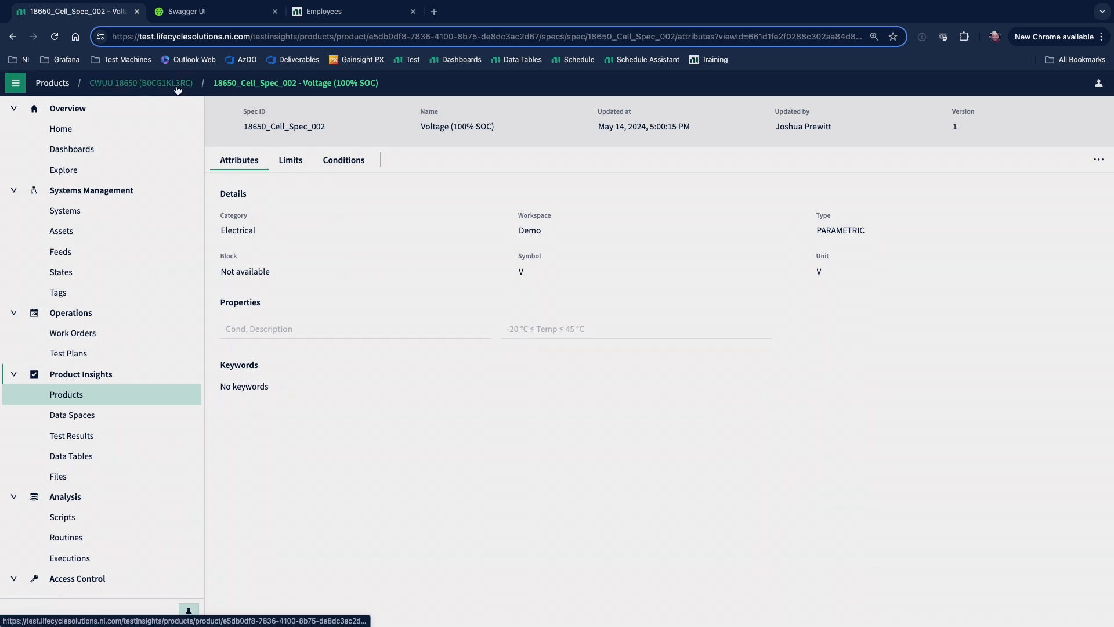
{"action": "left_click", "coordinate": [141, 83]}
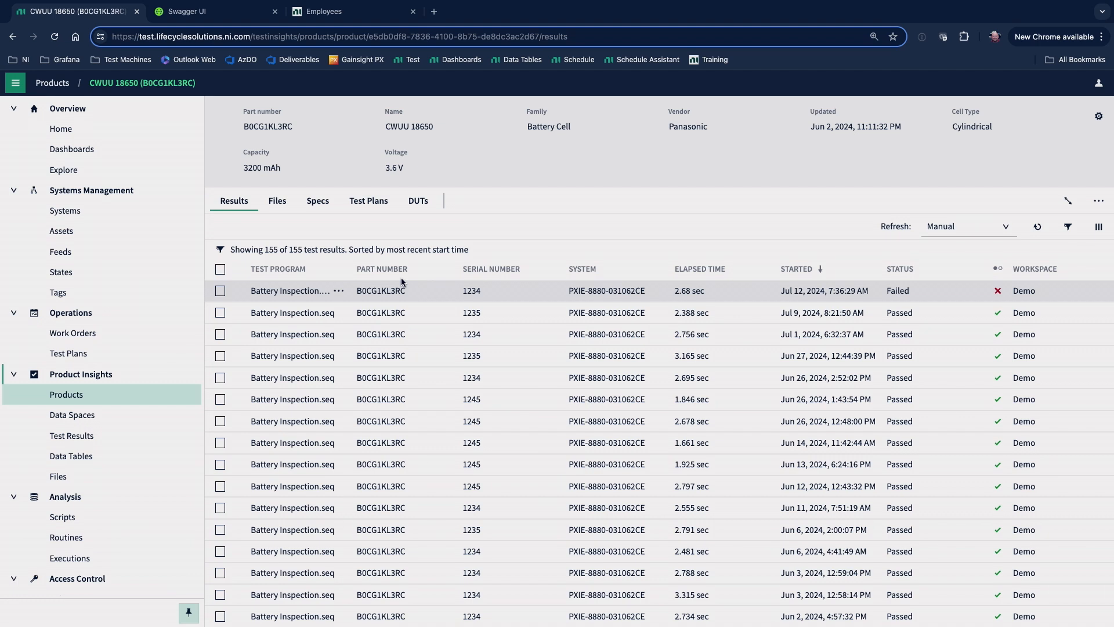
Start a new test plan for the CWUU 18650 product from the functional Battery inspection template.
{"action": "left_click", "coordinate": [370, 202]}
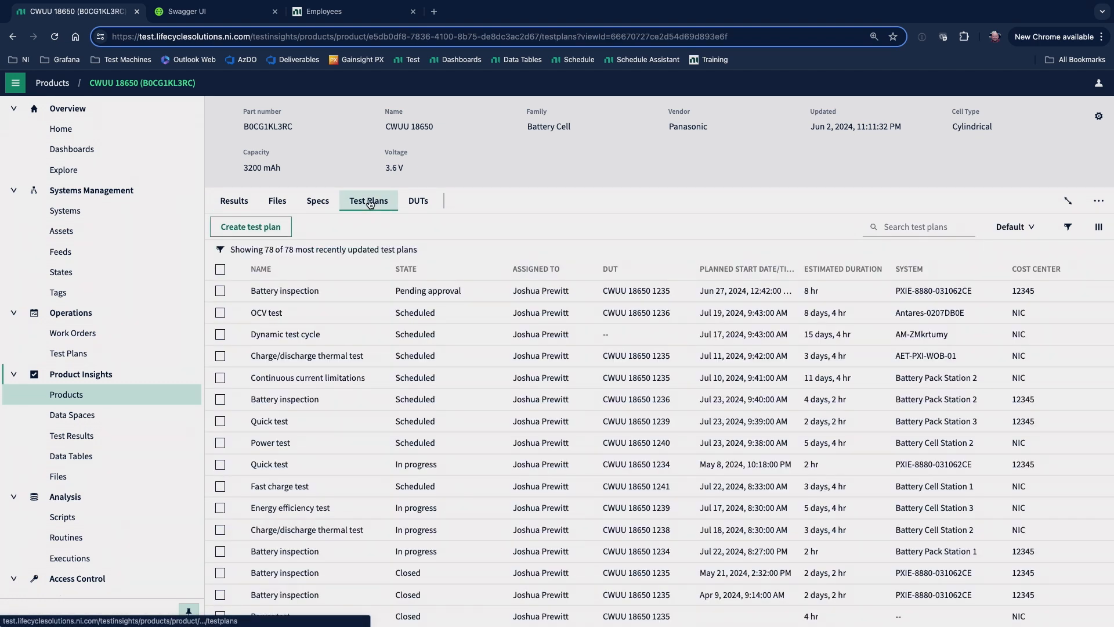
{"action": "left_click", "coordinate": [283, 224]}
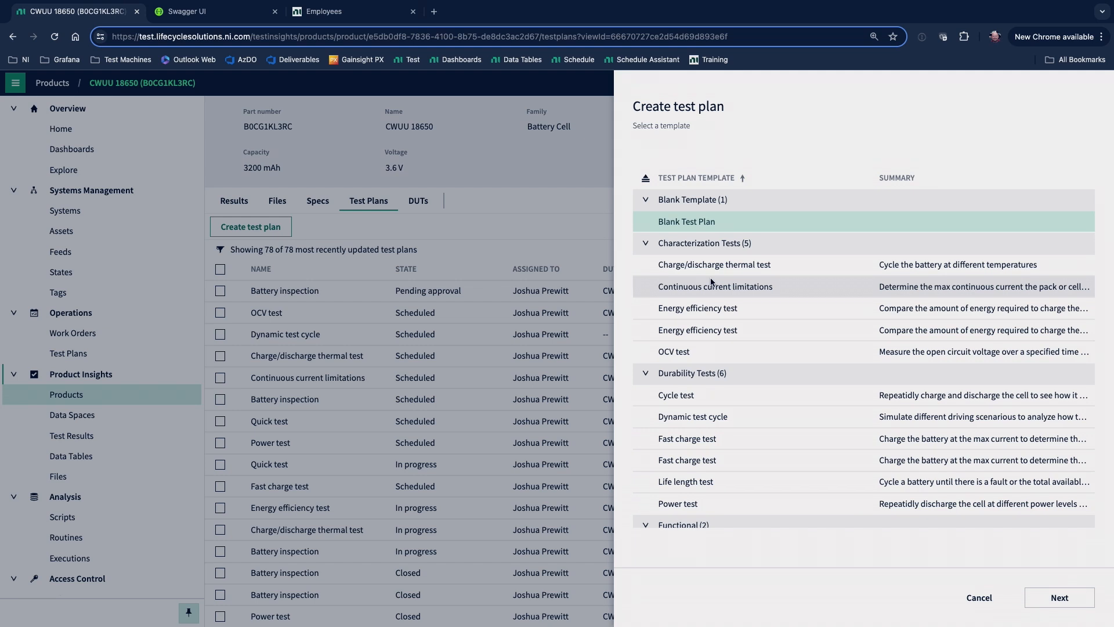
{"action": "scroll", "coordinate": [730, 487], "scroll_direction": "down", "scroll_amount": 2}
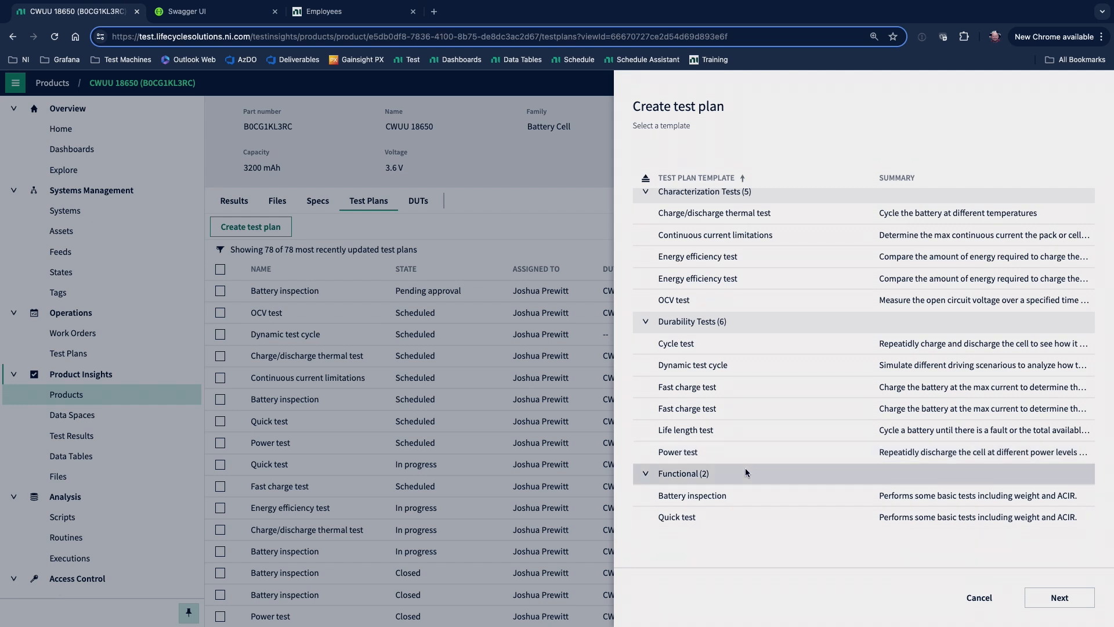
{"action": "scroll", "coordinate": [736, 321], "scroll_direction": "up", "scroll_amount": 2}
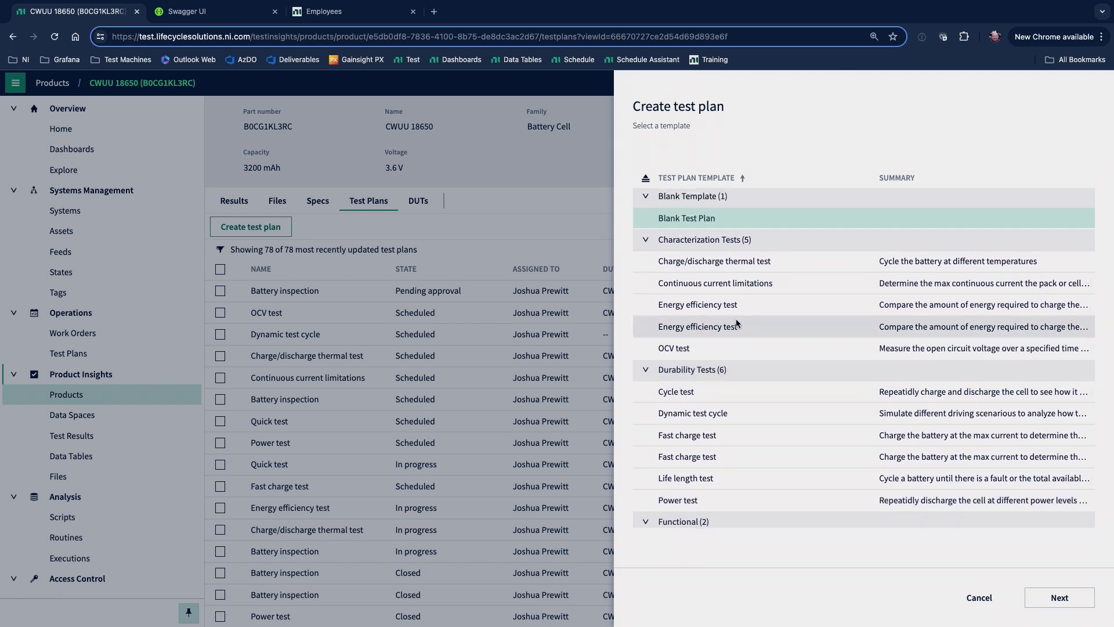
{"action": "scroll", "coordinate": [762, 368], "scroll_direction": "down", "scroll_amount": 2}
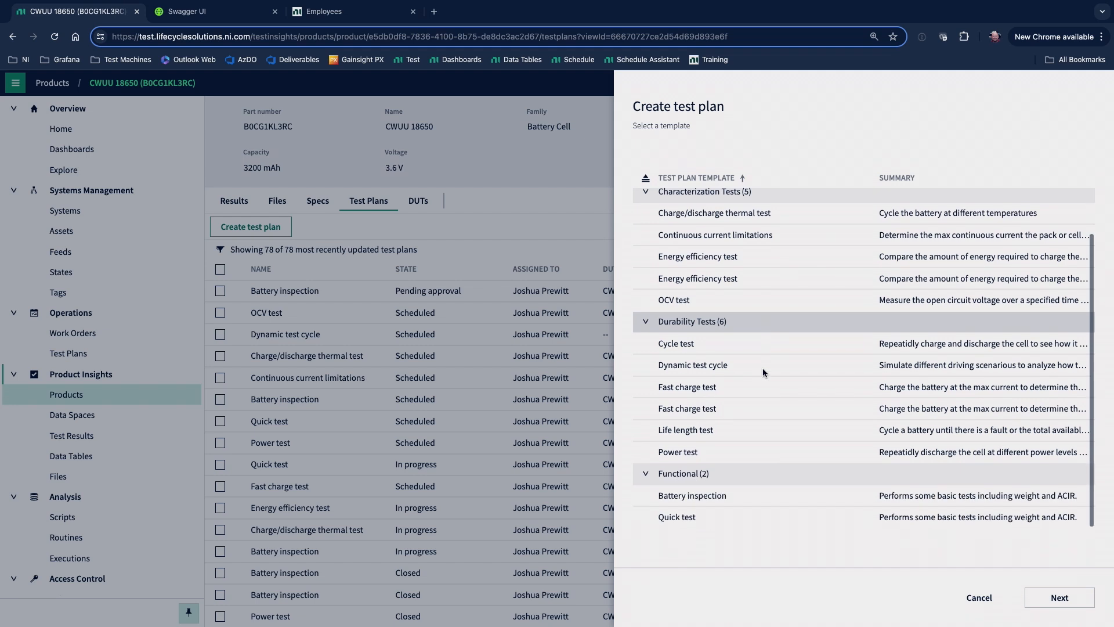
{"action": "left_click", "coordinate": [754, 496]}
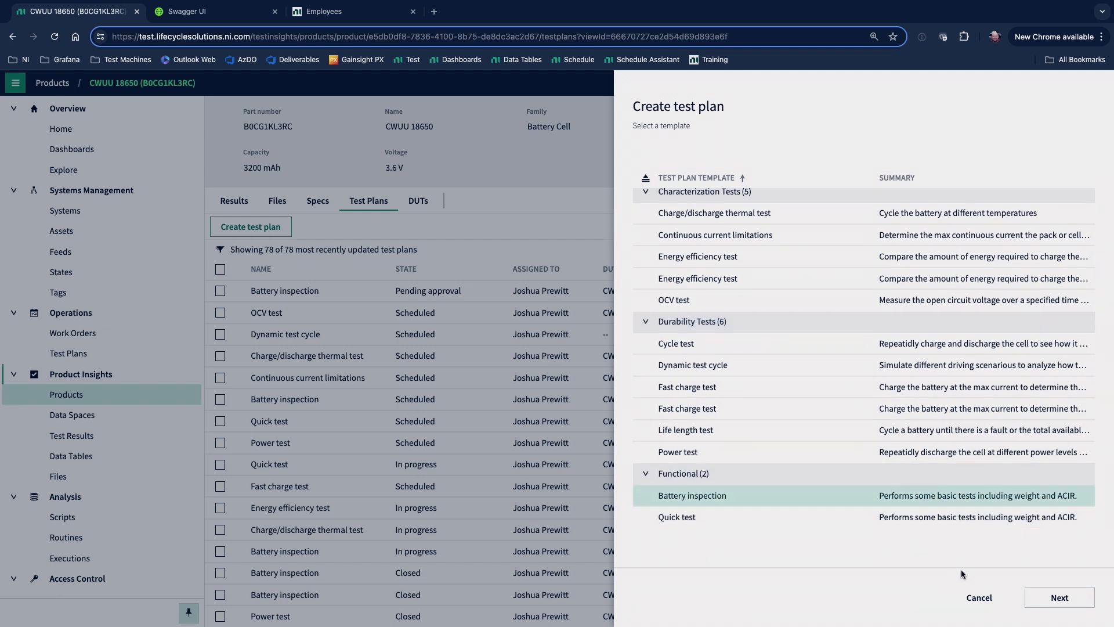
{"action": "left_click", "coordinate": [1051, 606]}
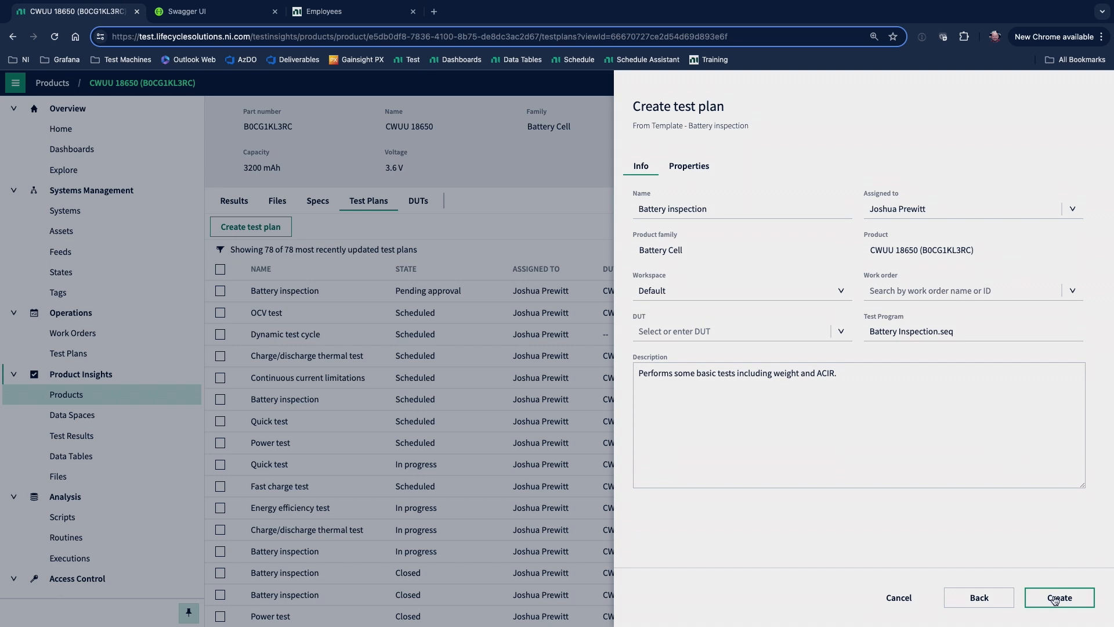
Create the Battery inspection test plan after checking its info and properties, and set its state to Defined.
{"action": "left_click", "coordinate": [728, 212]}
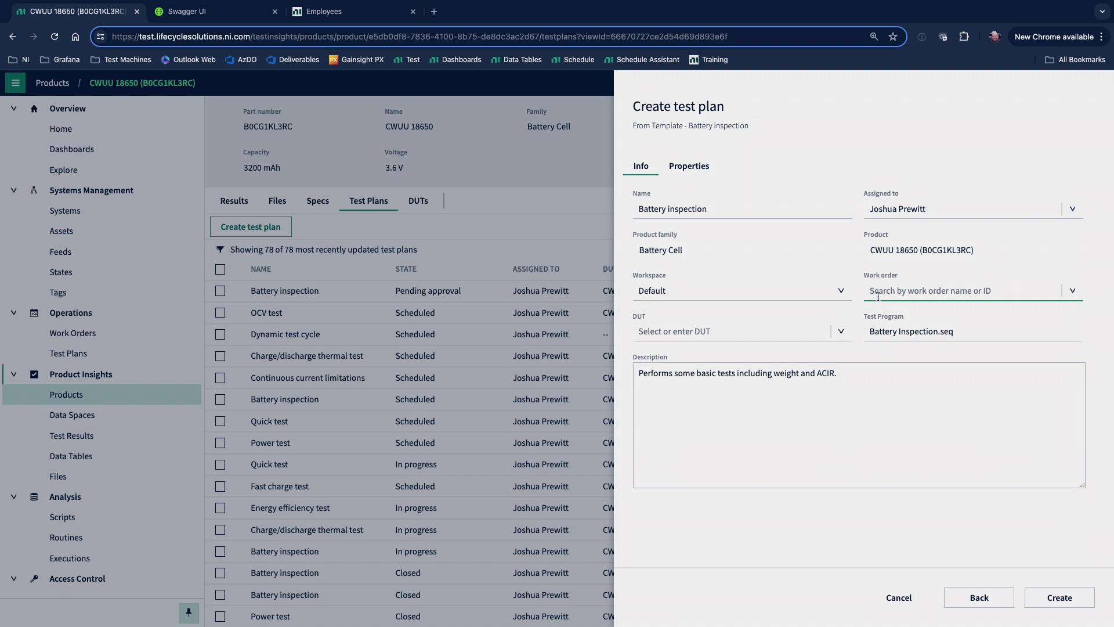
{"action": "left_click", "coordinate": [702, 166]}
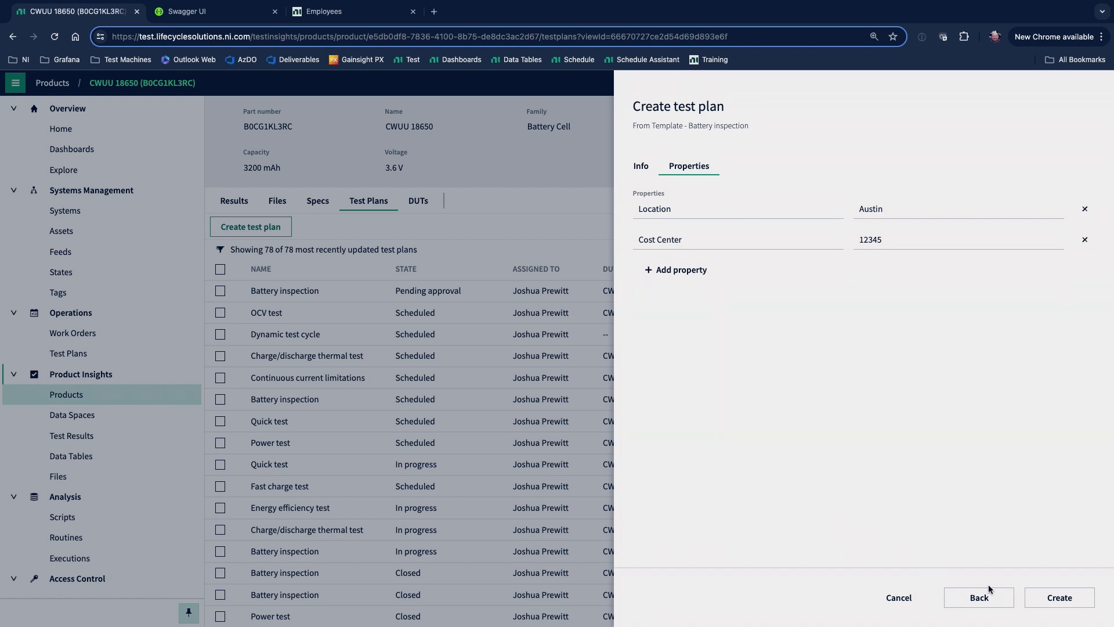
{"action": "left_click", "coordinate": [1060, 597]}
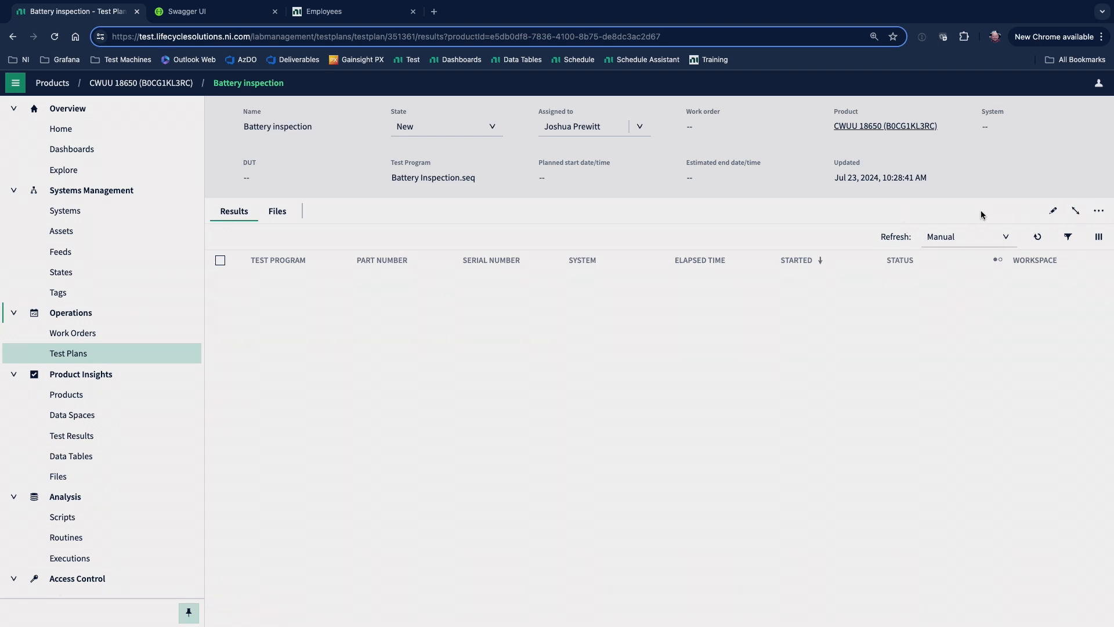
{"action": "left_click", "coordinate": [486, 135]}
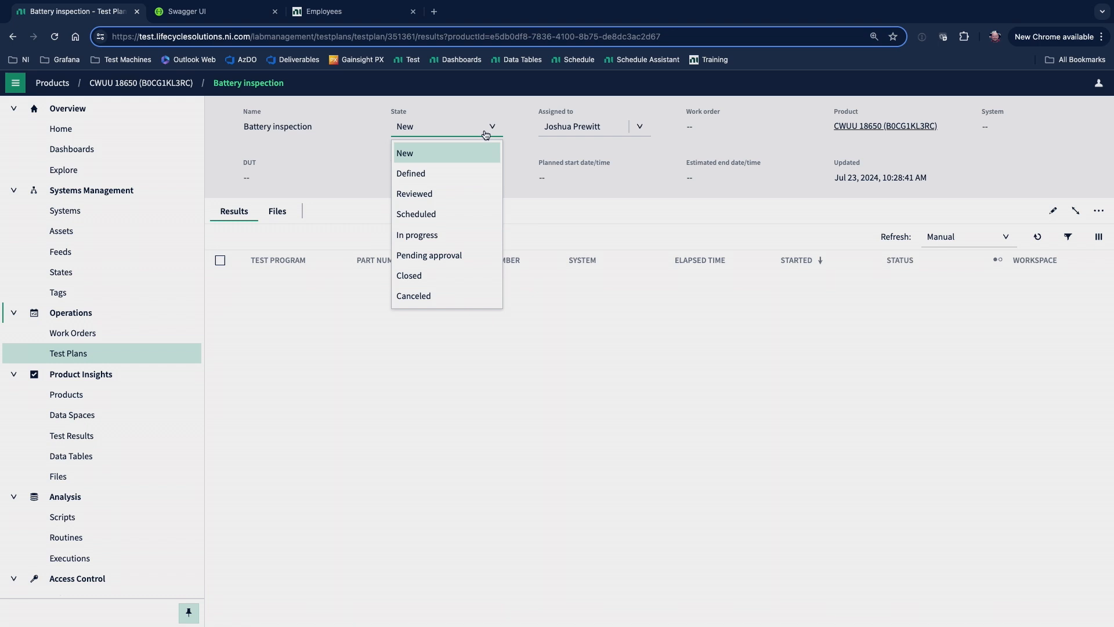
{"action": "left_click", "coordinate": [463, 172]}
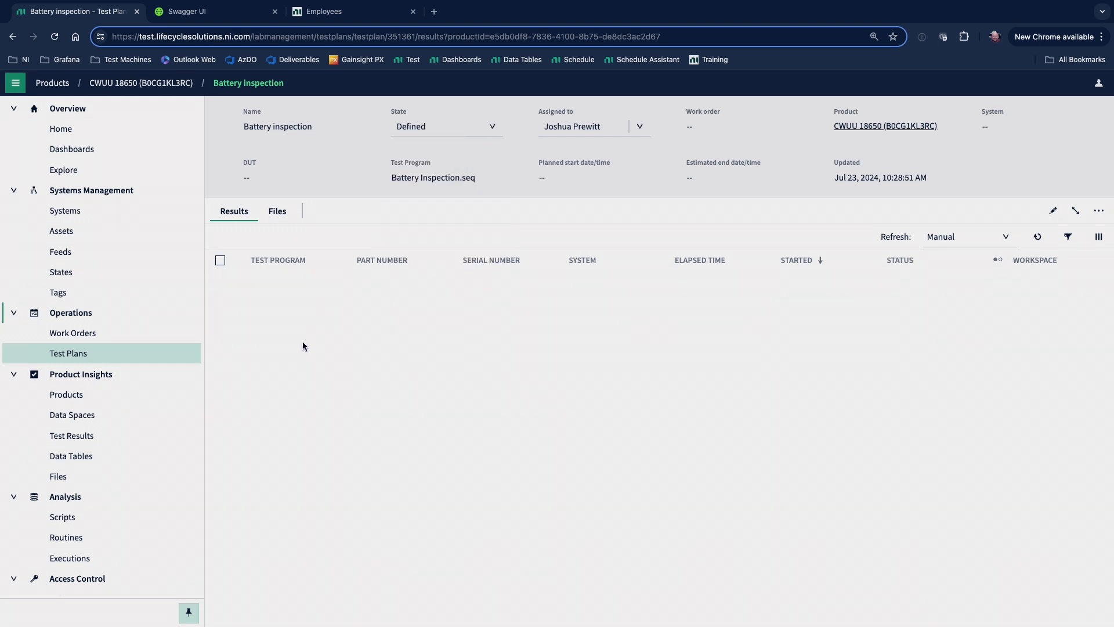
Review the test plans assigned to the current user and those in the Defined state.
{"action": "left_click", "coordinate": [127, 353]}
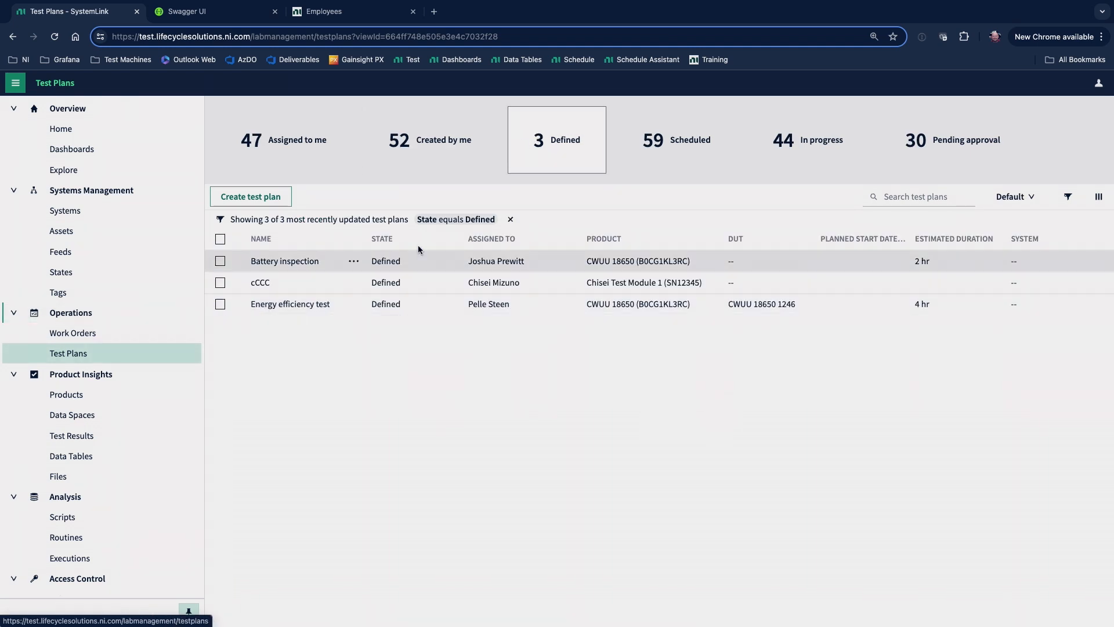
{"action": "left_click", "coordinate": [334, 155]}
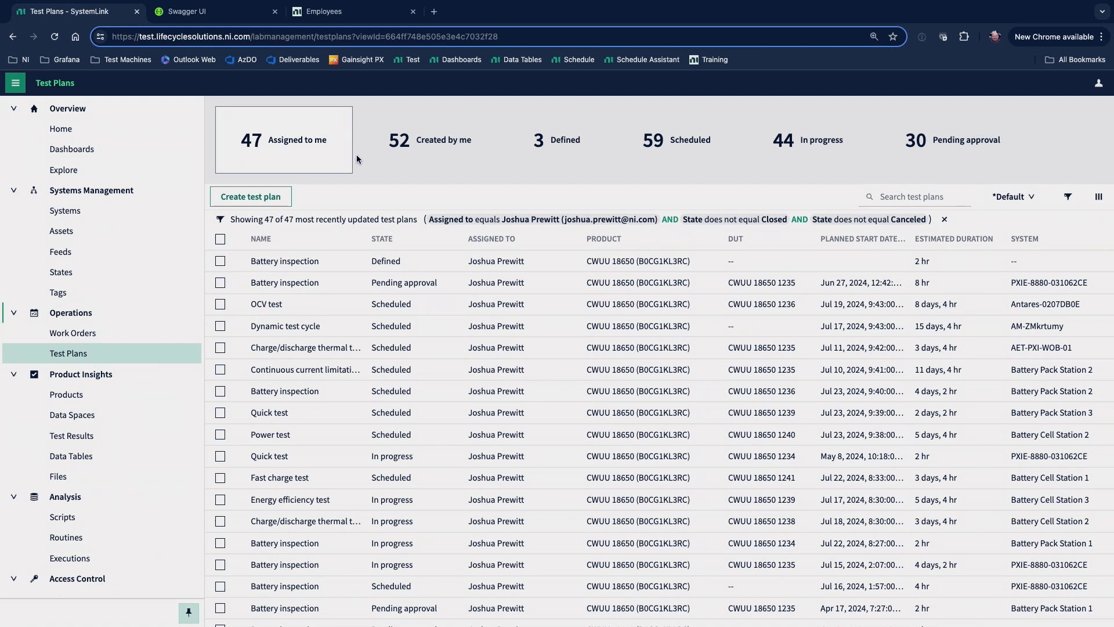
{"action": "left_click", "coordinate": [538, 172]}
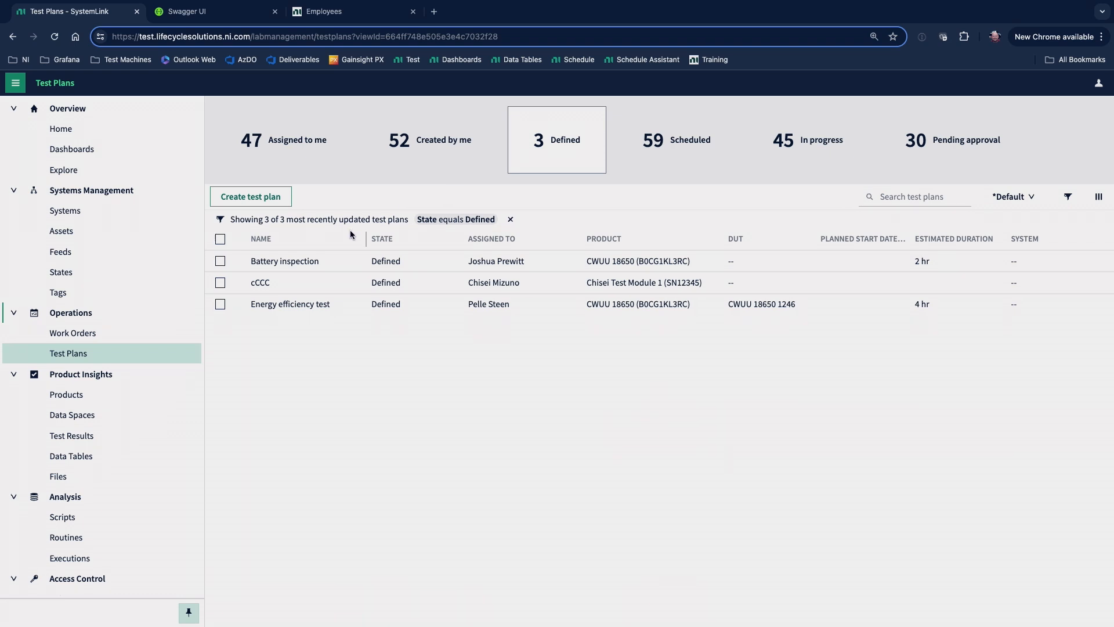
Schedule the Battery inspection plan for Jul 23, 2024, 10:29:00 on Battery Pack Station 2 with DUT CWUU 18650 1237, and save it.
{"action": "mouse_move", "coordinate": [355, 265]}
{"action": "left_click", "coordinate": [427, 266]}
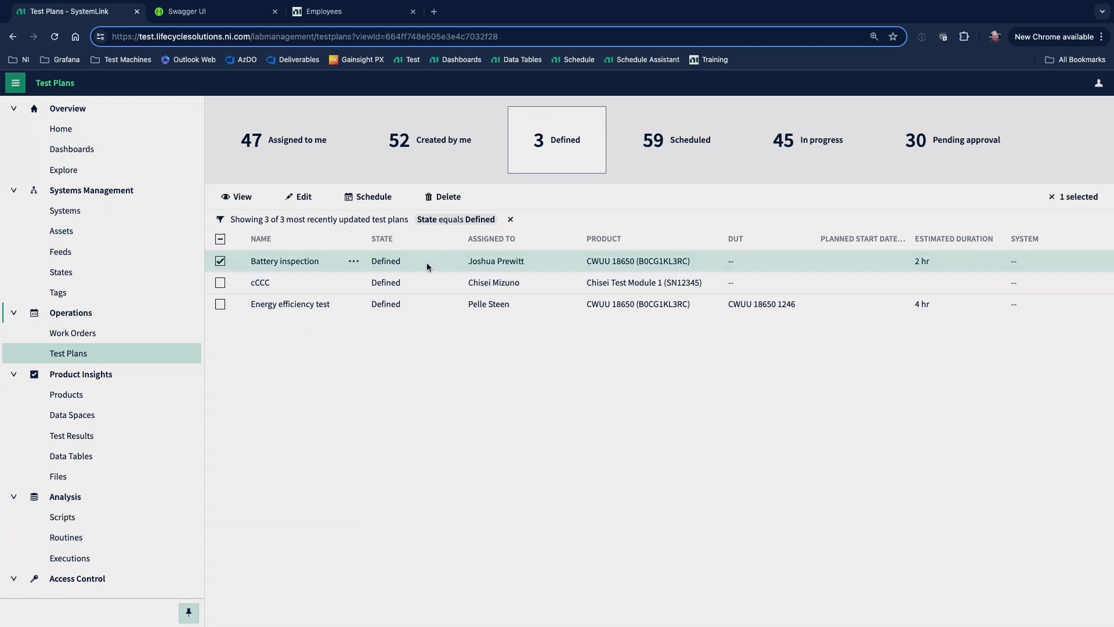
{"action": "left_click", "coordinate": [377, 204]}
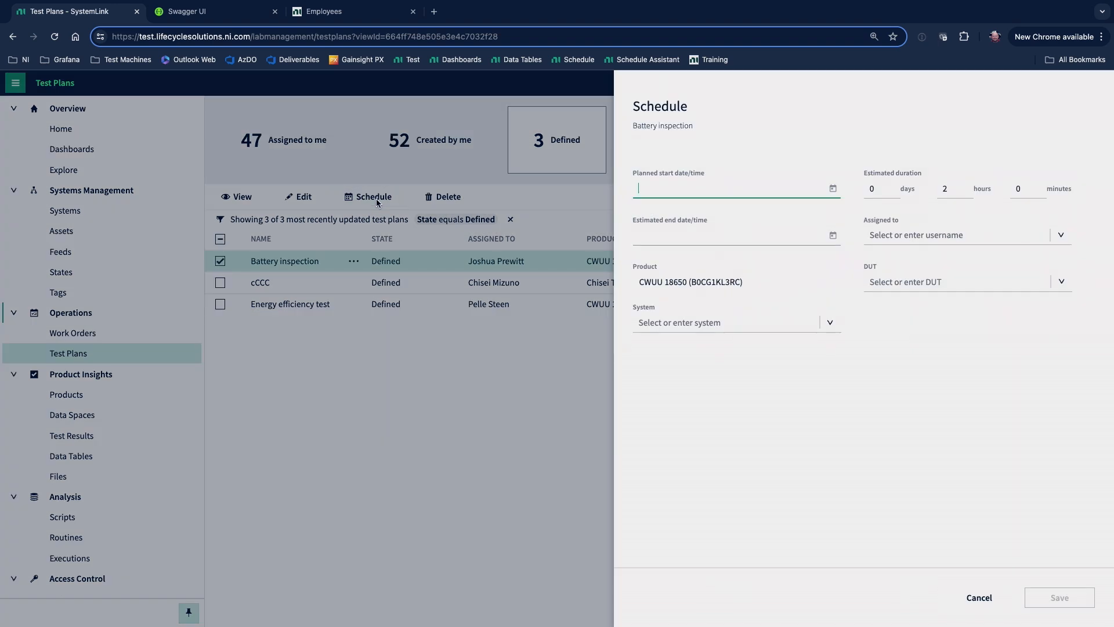
{"action": "left_click", "coordinate": [834, 189]}
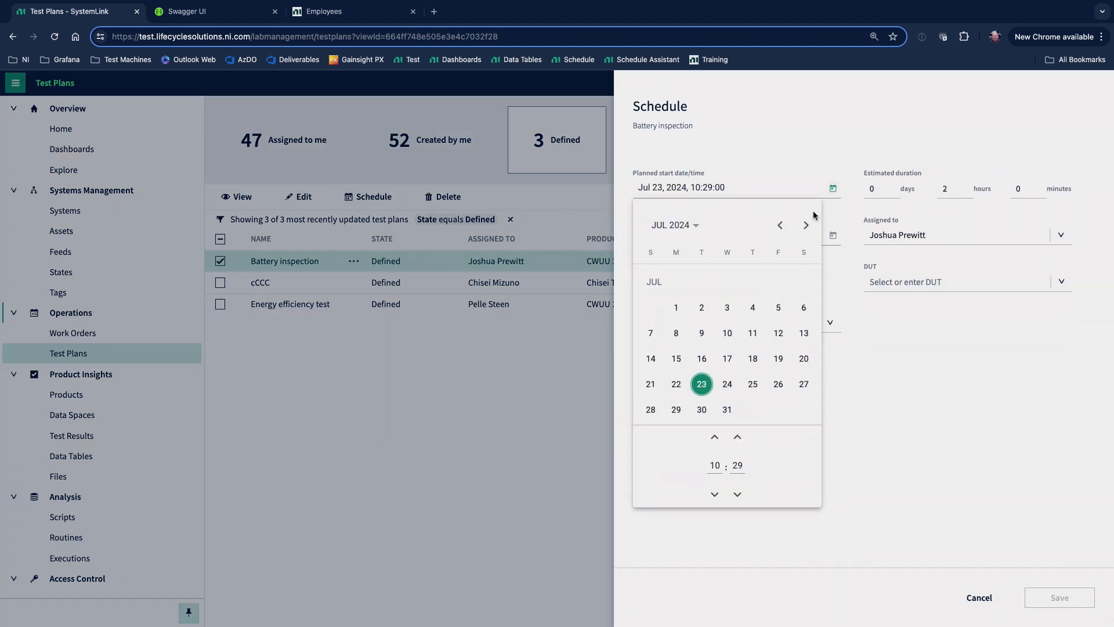
{"action": "left_click", "coordinate": [919, 335]}
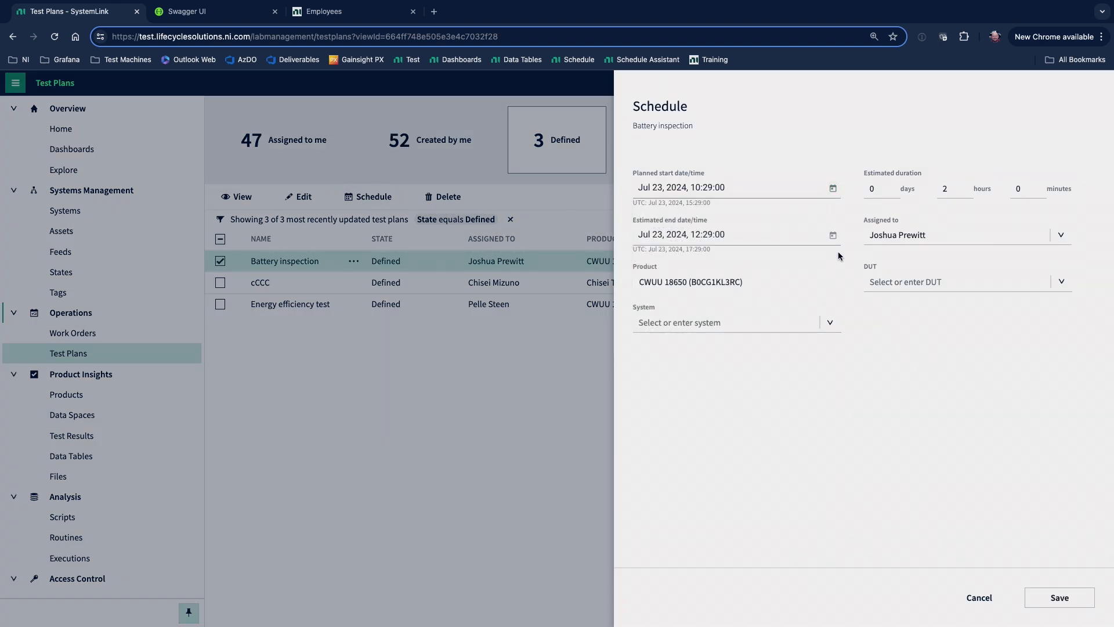
{"action": "left_click", "coordinate": [841, 328]}
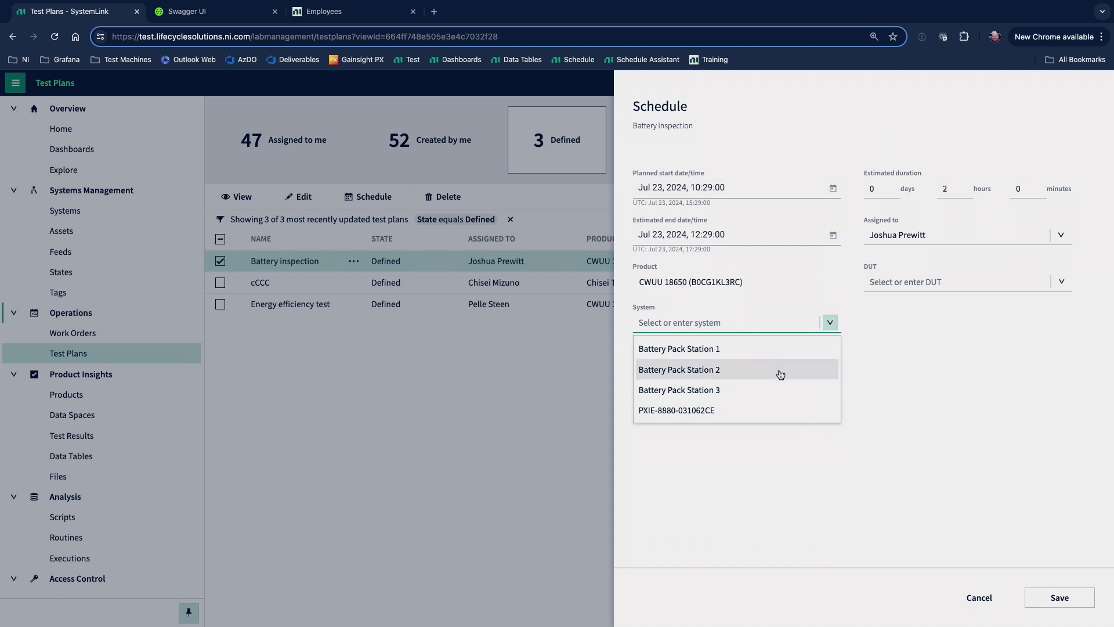
{"action": "left_click", "coordinate": [779, 373]}
{"action": "left_click", "coordinate": [947, 285]}
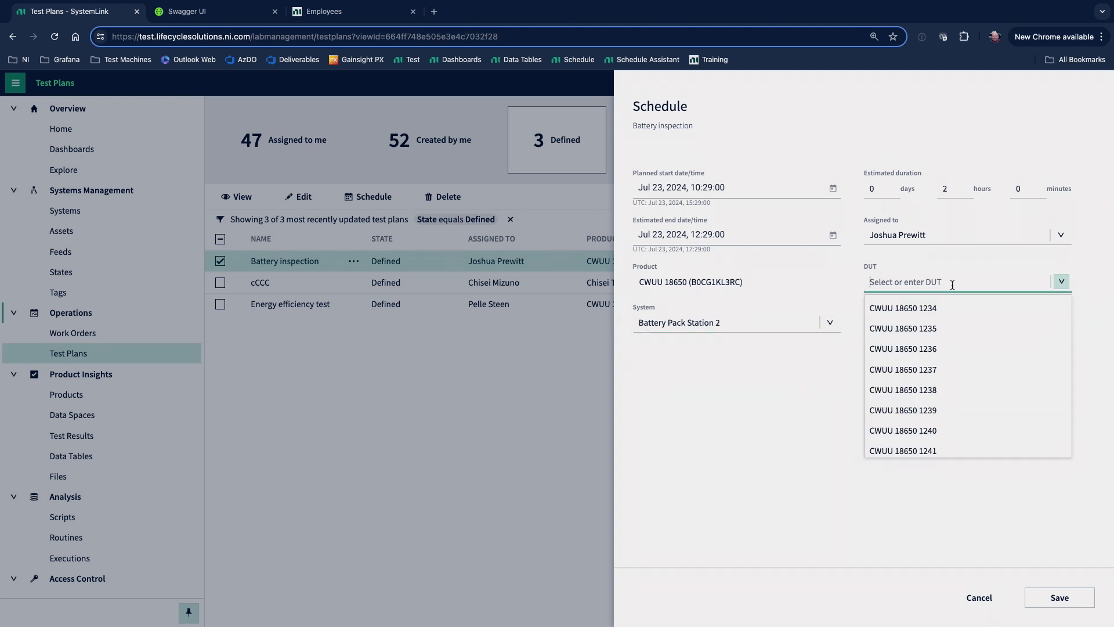
{"action": "left_click", "coordinate": [938, 374]}
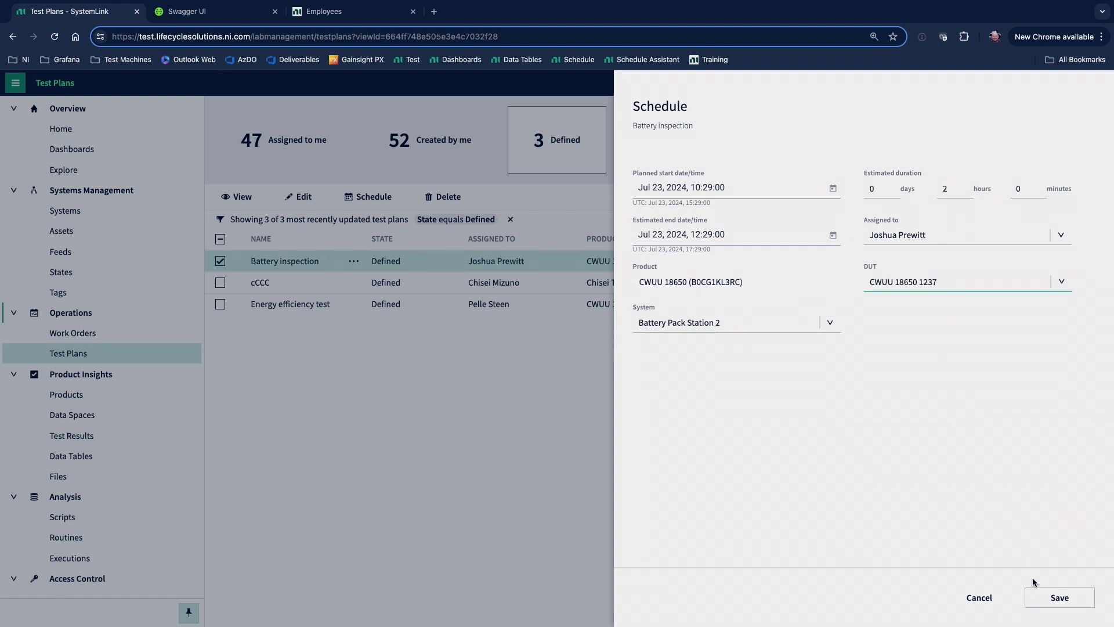
{"action": "left_click", "coordinate": [1055, 603]}
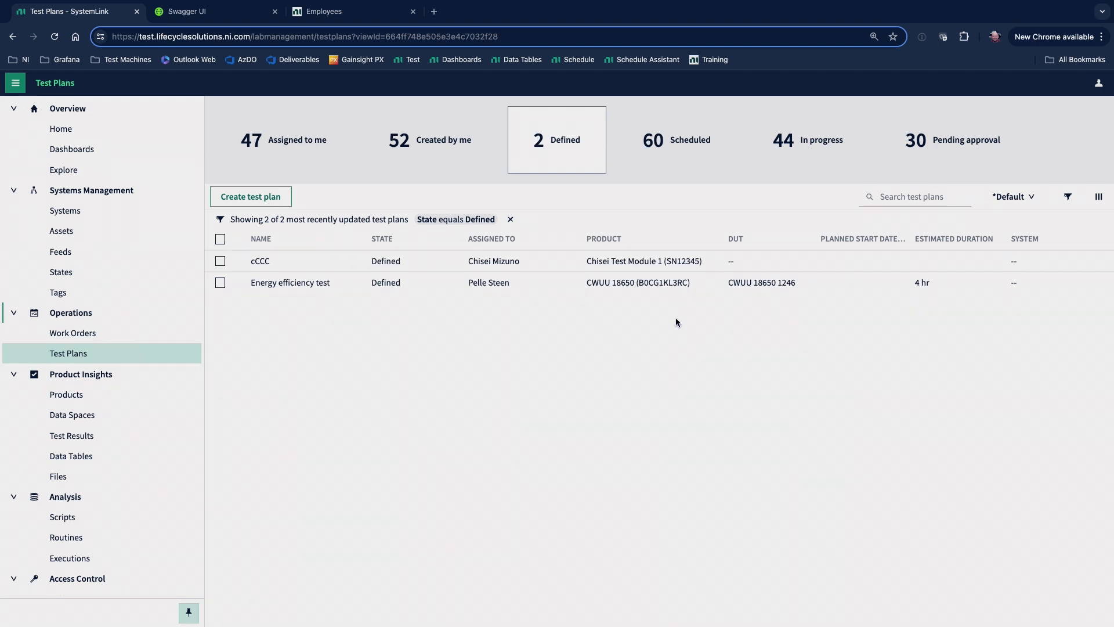
Check the systems' July 2024 schedule and start the scheduled Battery inspection test plan for DUT CWUU 18650 1237.
{"action": "left_click", "coordinate": [576, 58]}
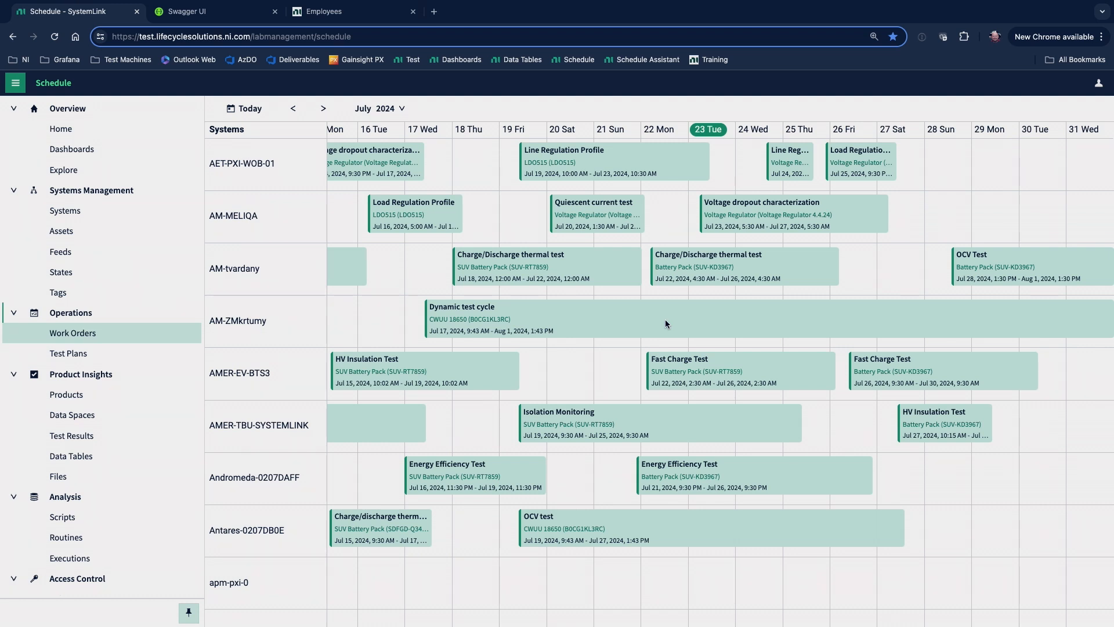
{"action": "left_click", "coordinate": [145, 357]}
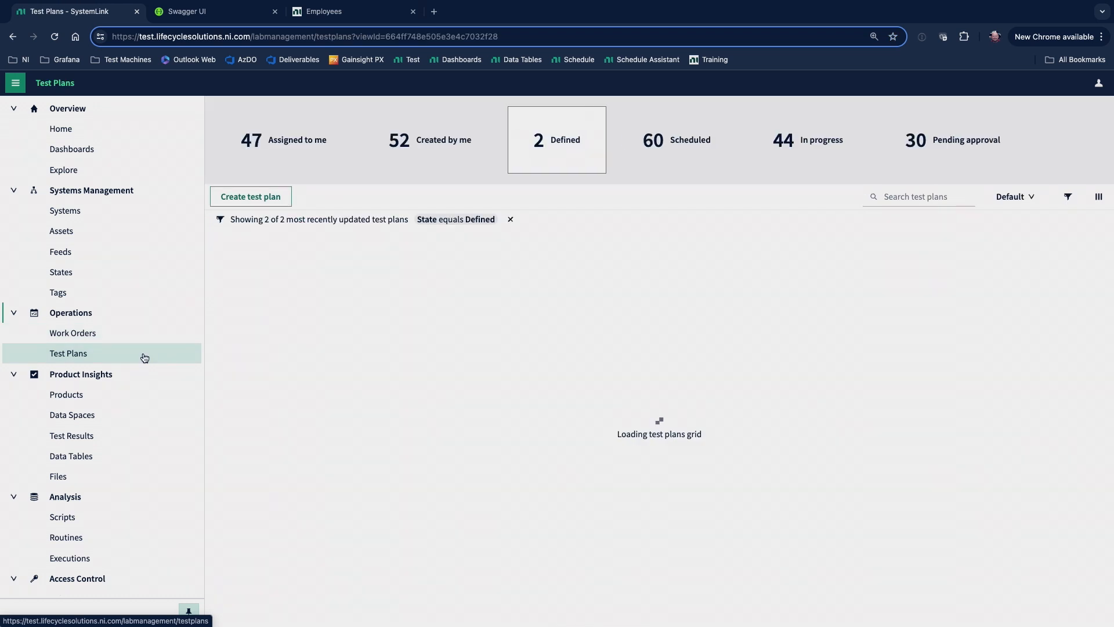
{"action": "left_click", "coordinate": [677, 171]}
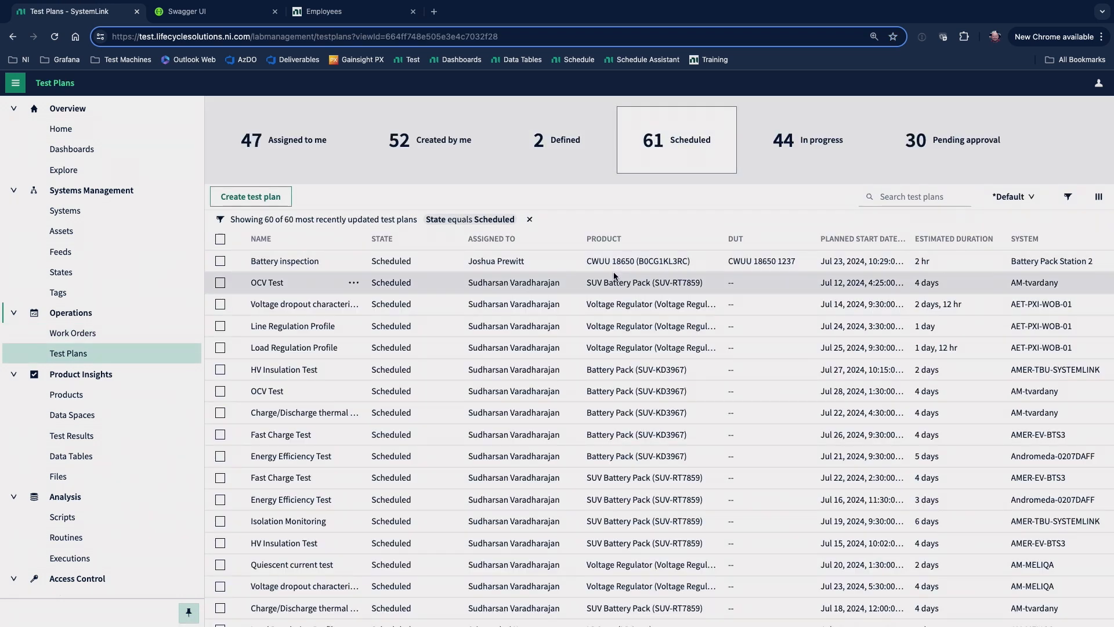
{"action": "left_click", "coordinate": [609, 263]}
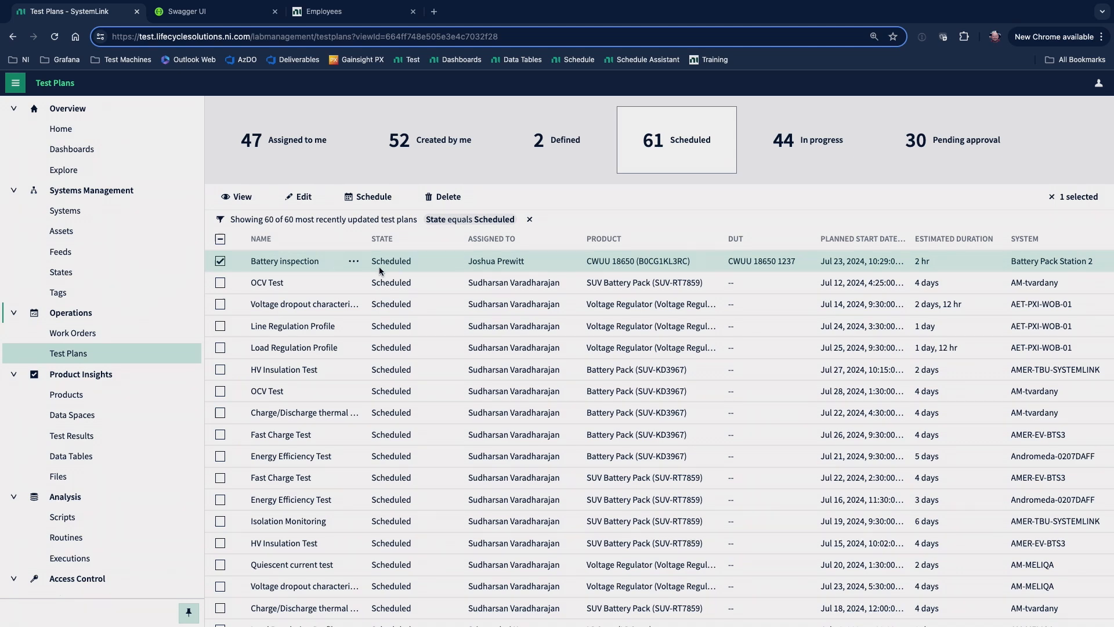
{"action": "left_click", "coordinate": [310, 262]}
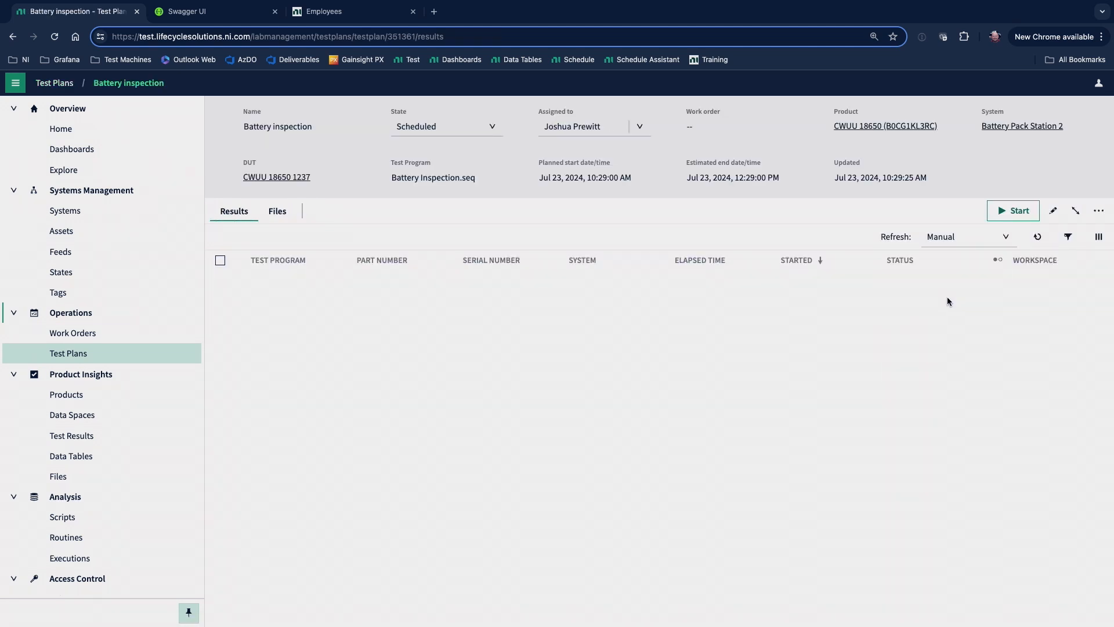
{"action": "left_click", "coordinate": [1013, 212]}
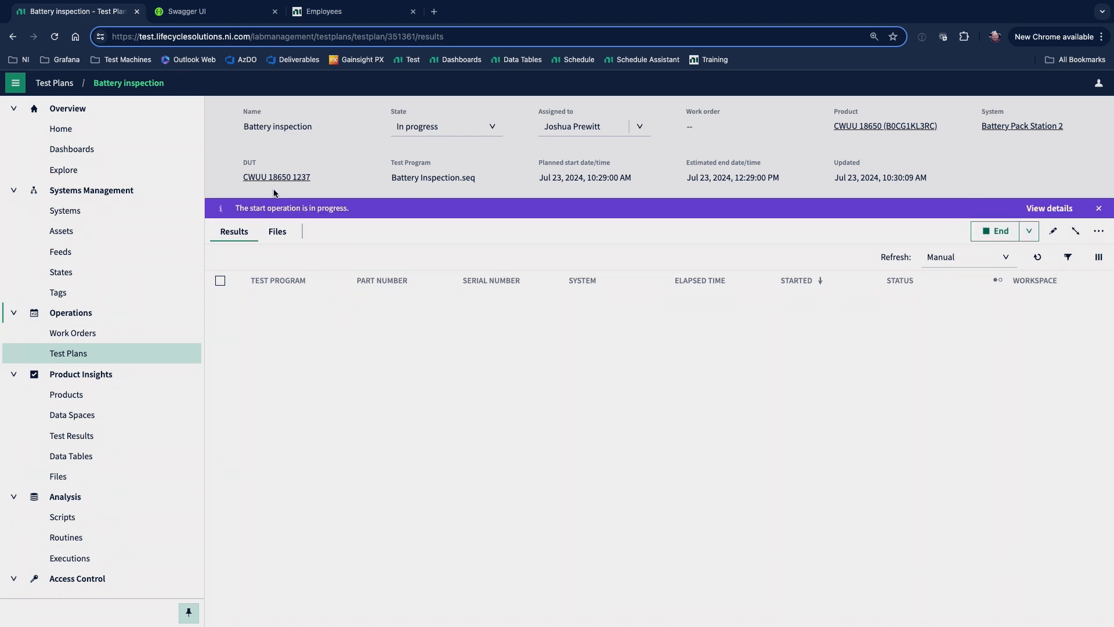
Open the Lab Overview dashboard for NI Headquarters in Austin from the map and examine its lab utilization, test status and alarms.
{"action": "left_click", "coordinate": [460, 63]}
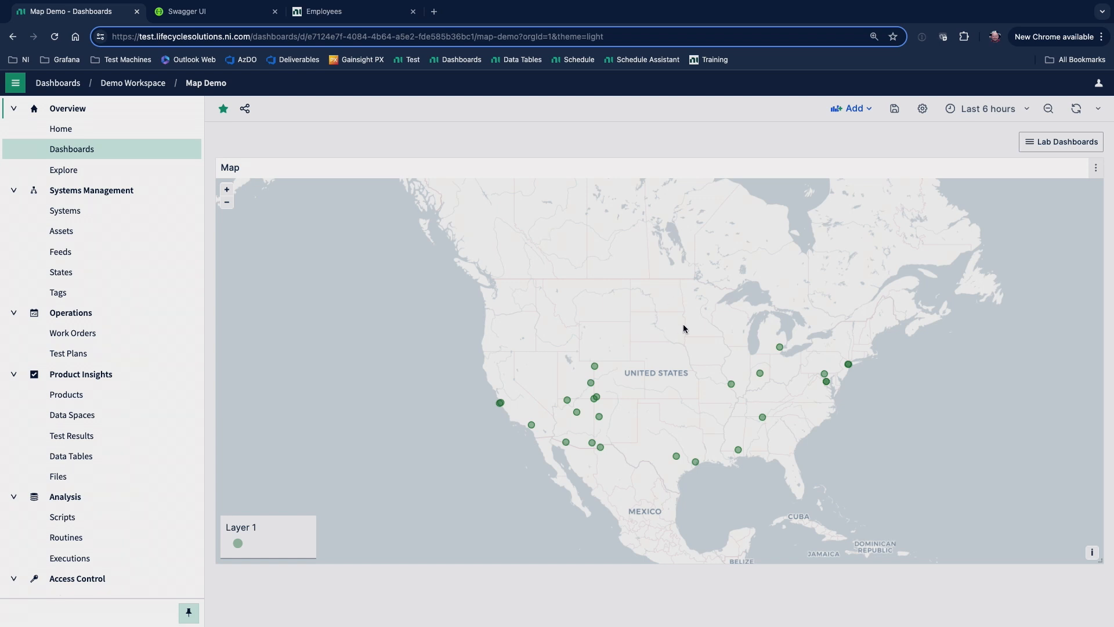
{"action": "left_click", "coordinate": [676, 455]}
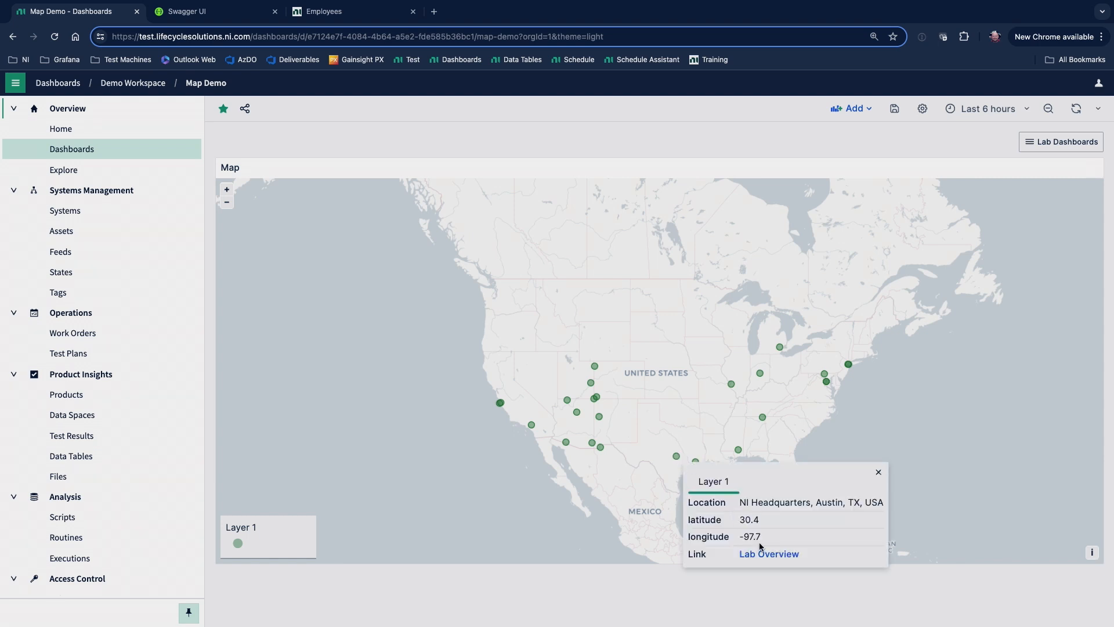
{"action": "left_click", "coordinate": [769, 558]}
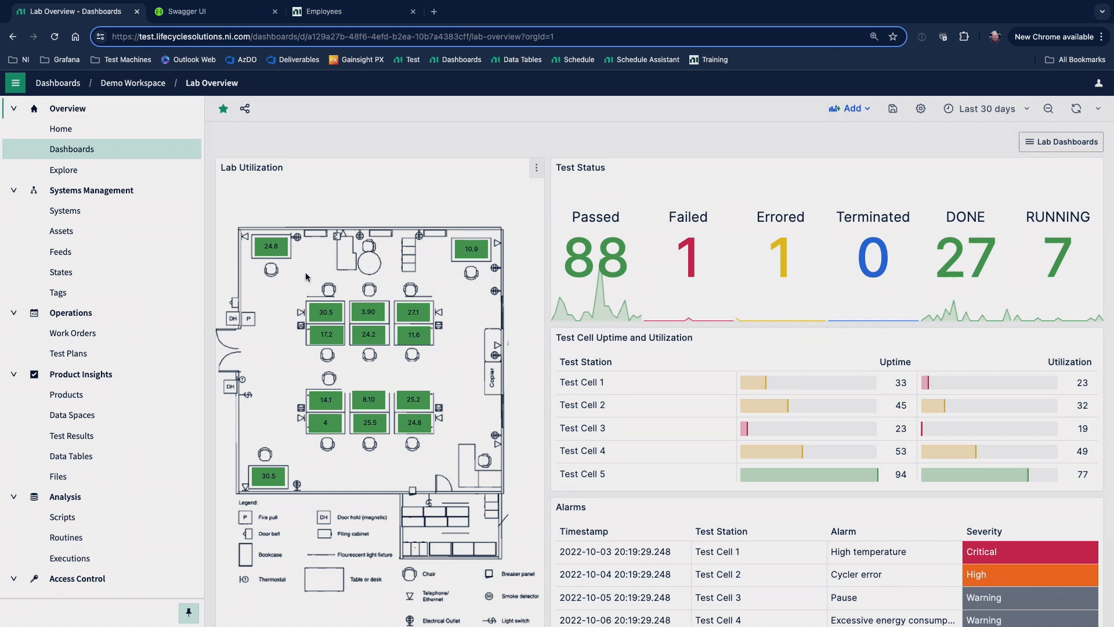
{"action": "mouse_move", "coordinate": [274, 249]}
{"action": "mouse_move", "coordinate": [476, 259]}
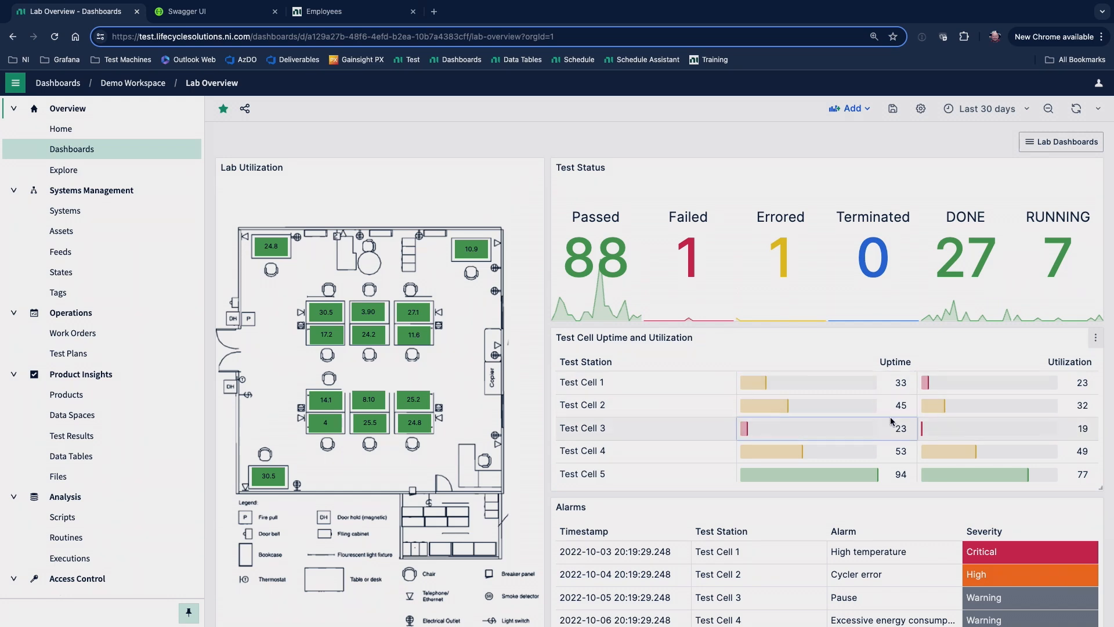
{"action": "scroll", "coordinate": [879, 433], "scroll_direction": "down", "scroll_amount": 1}
{"action": "scroll", "coordinate": [897, 498], "scroll_direction": "down", "scroll_amount": 5}
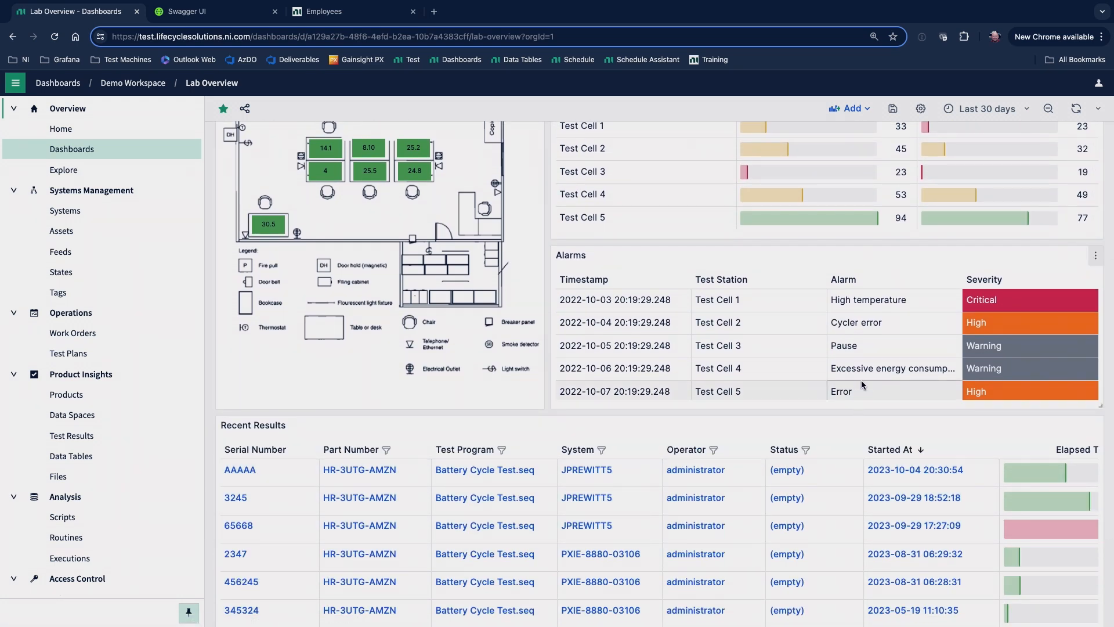
{"action": "scroll", "coordinate": [349, 290], "scroll_direction": "up", "scroll_amount": 5}
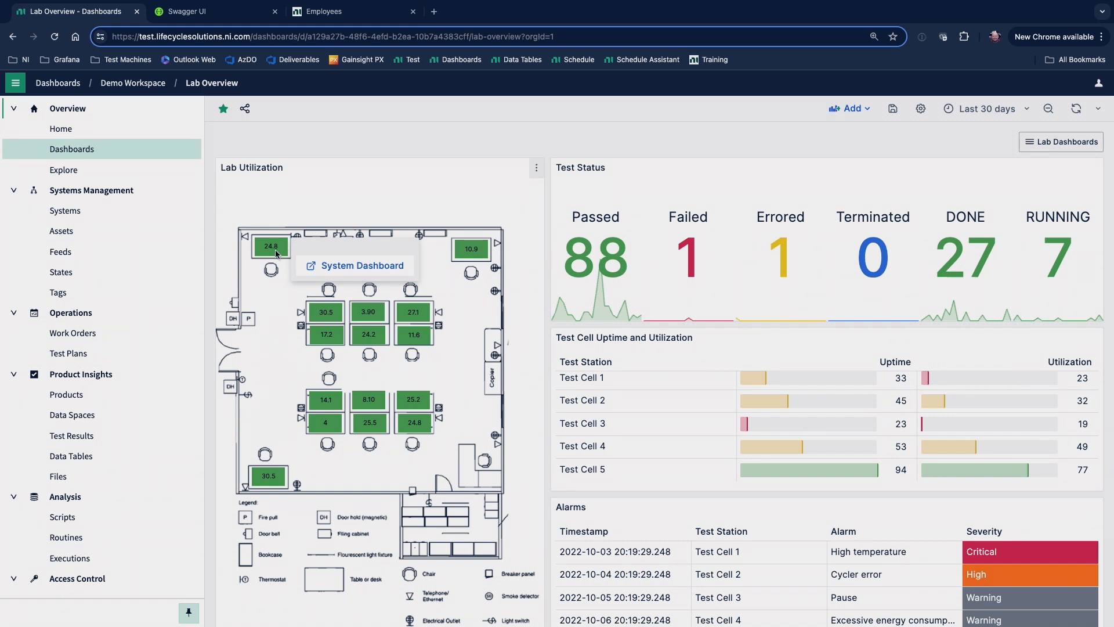
Open the system dashboard of the floor plan's upper-left station and examine the data report of its second battery test result.
{"action": "left_click", "coordinate": [335, 265]}
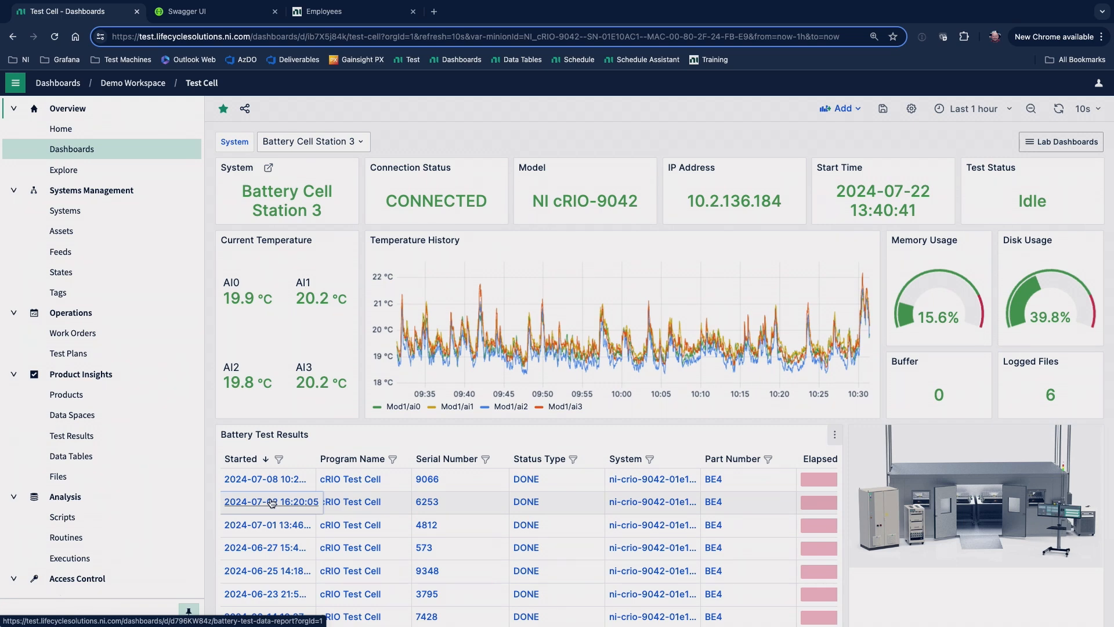
{"action": "left_click", "coordinate": [271, 503]}
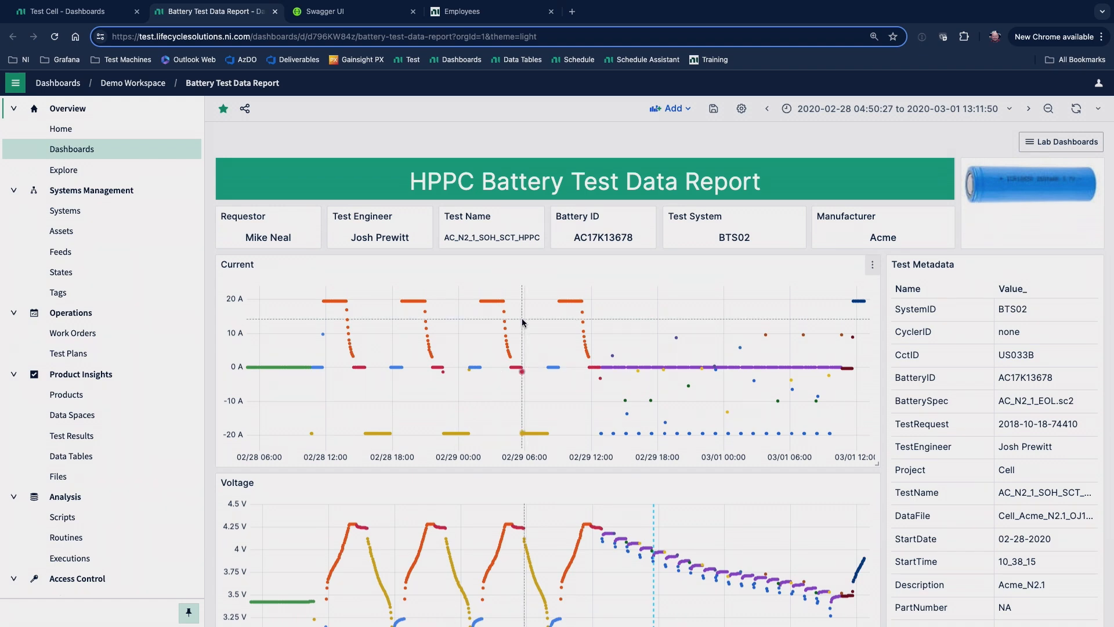
{"action": "scroll", "coordinate": [419, 357], "scroll_direction": "down", "scroll_amount": 5}
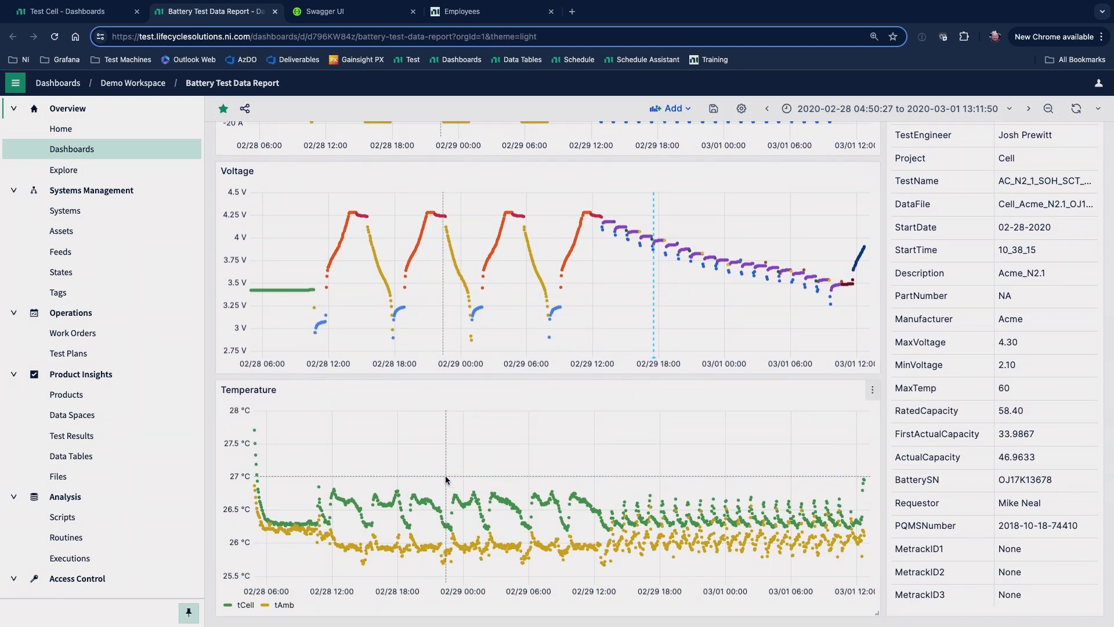
{"action": "scroll", "coordinate": [446, 480], "scroll_direction": "up", "scroll_amount": 5}
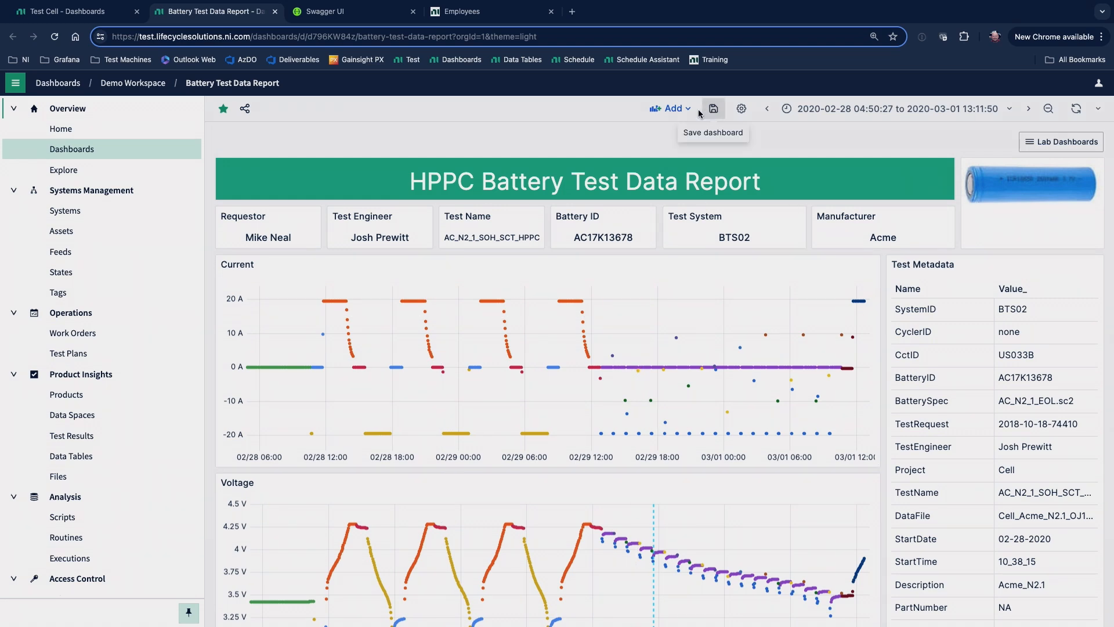
Browse the visualization types for a new panel on the Battery Test Data Report, discarding the panel.
{"action": "left_click", "coordinate": [675, 109]}
{"action": "left_click", "coordinate": [672, 130]}
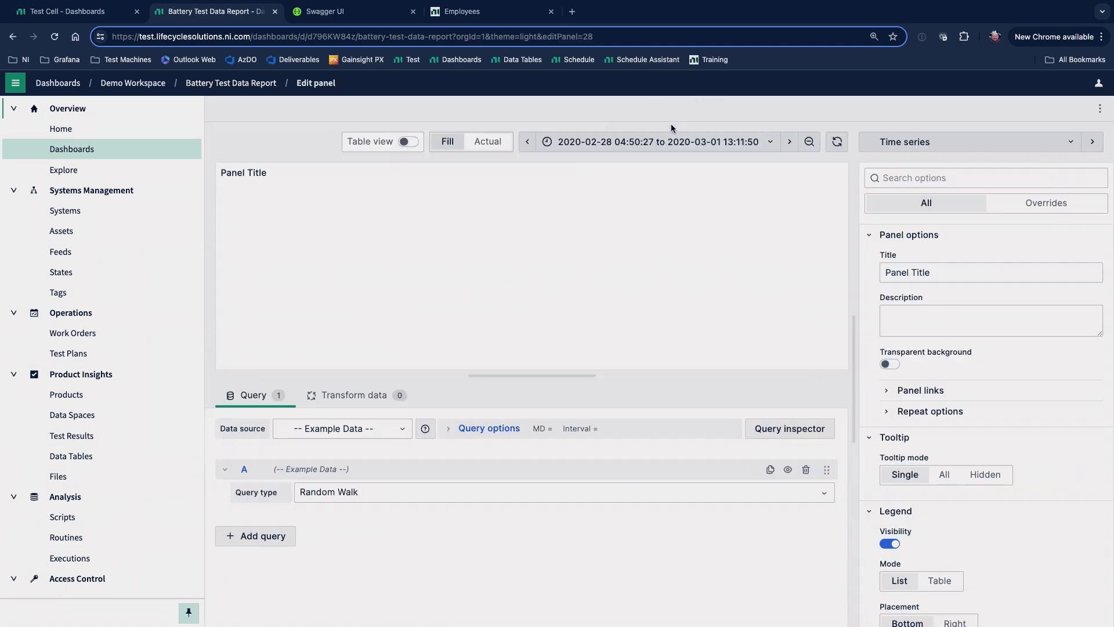
{"action": "left_click", "coordinate": [930, 148]}
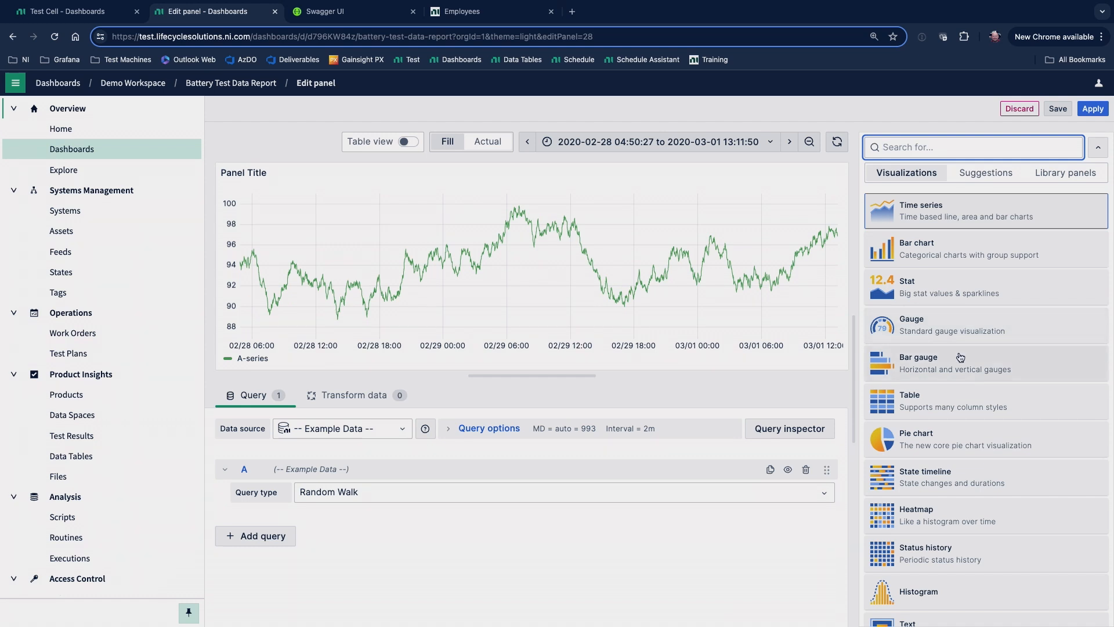
{"action": "scroll", "coordinate": [960, 473], "scroll_direction": "down", "scroll_amount": 4}
{"action": "scroll", "coordinate": [954, 477], "scroll_direction": "down", "scroll_amount": 4}
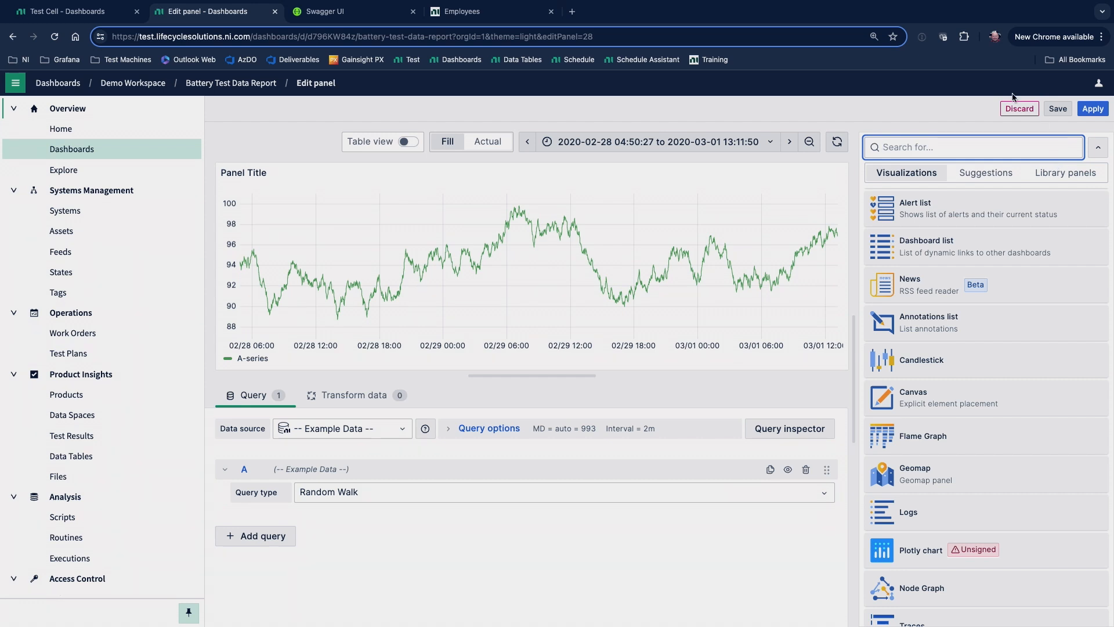
{"action": "left_click", "coordinate": [1025, 114]}
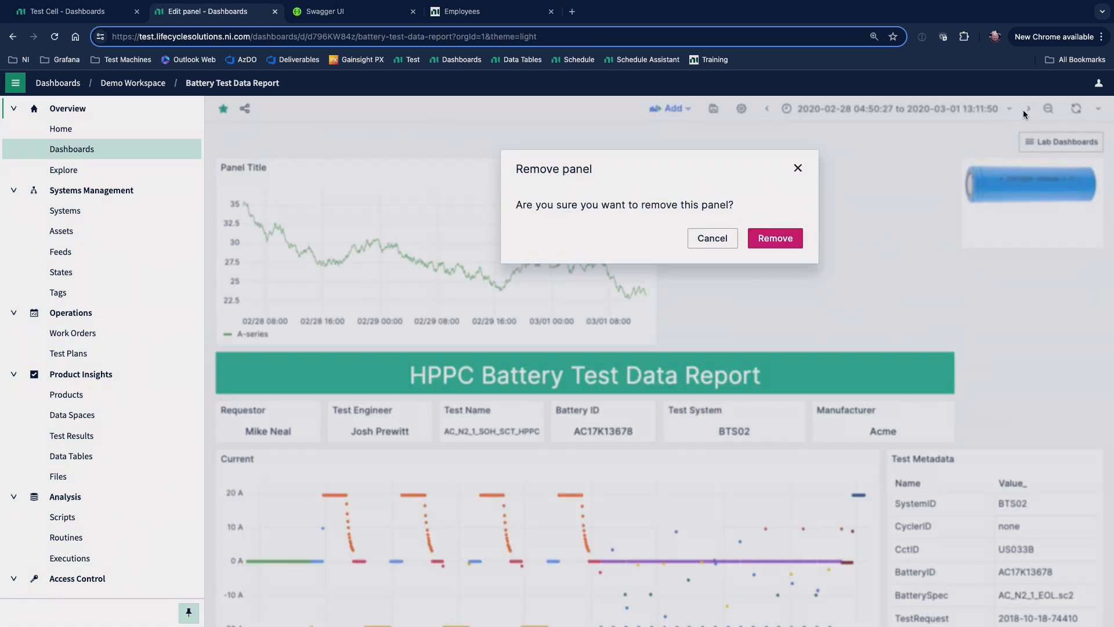
{"action": "left_click", "coordinate": [784, 240]}
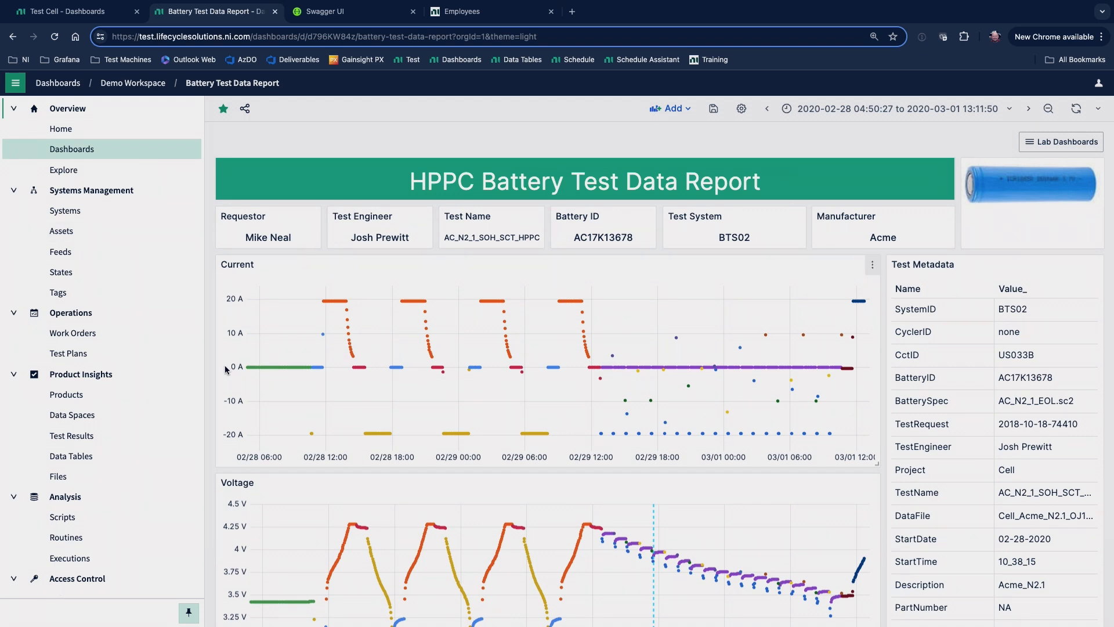
Open the CWUU 18650 product's failed Battery Inspection.seq result from Jul 12, 2024.
{"action": "left_click", "coordinate": [73, 396]}
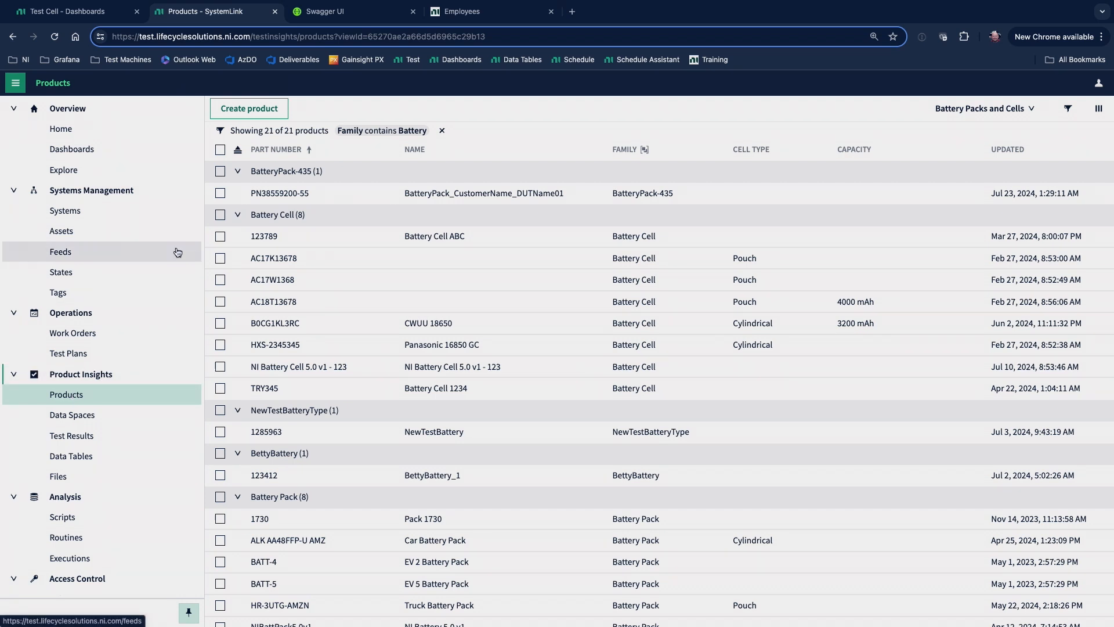
{"action": "left_click", "coordinate": [258, 328]}
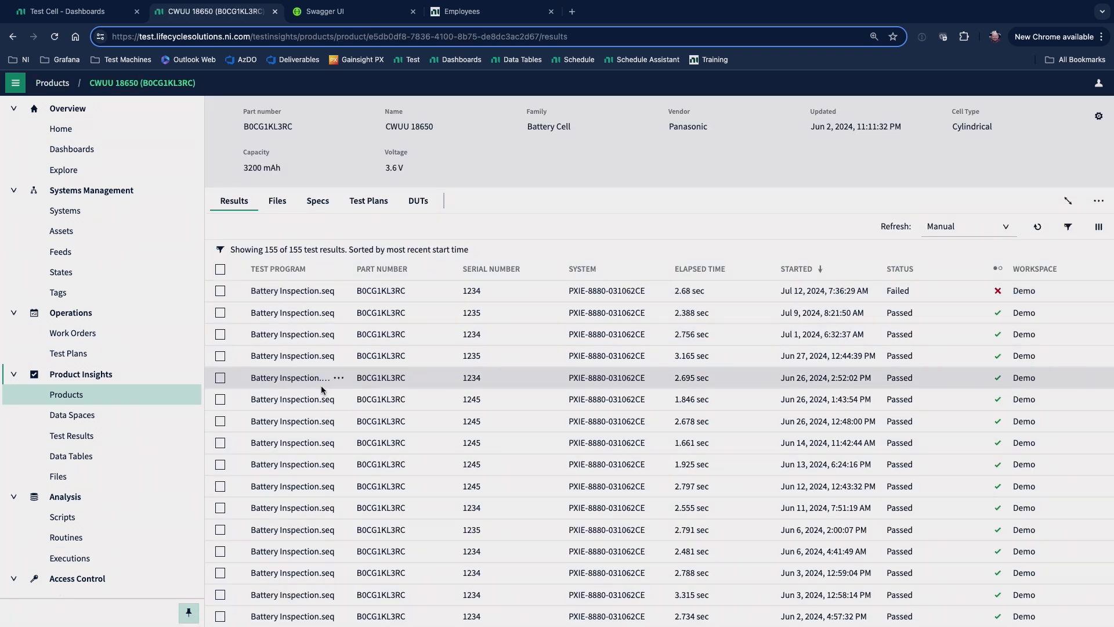
{"action": "left_click", "coordinate": [295, 288]}
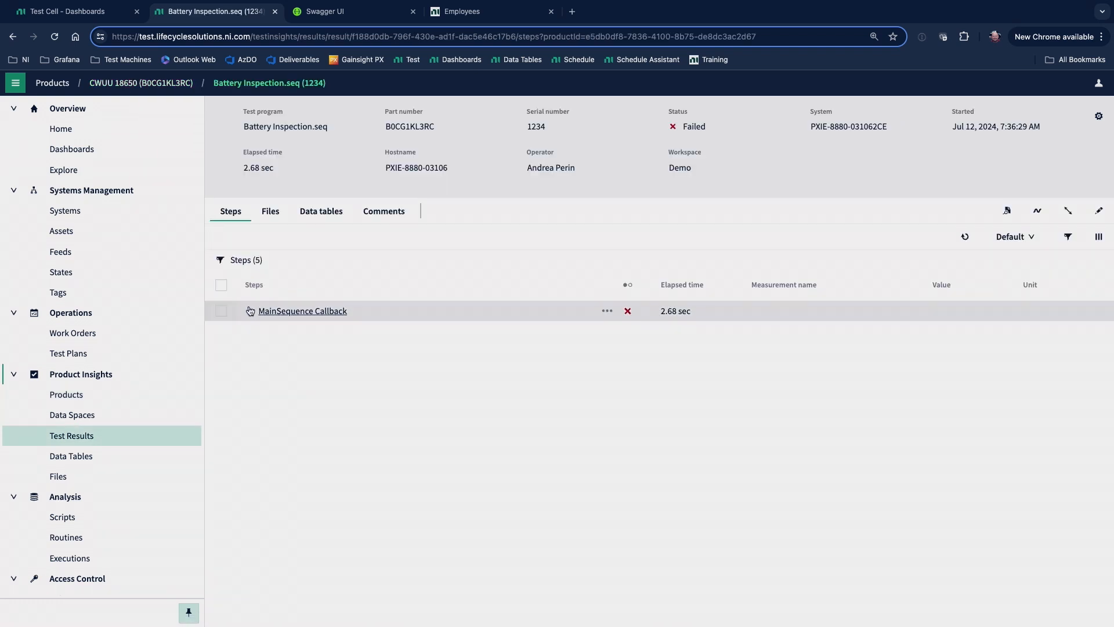
Expand the MainSequence Callback steps and examine the measurements, limits and outputs of the failed ACIR step.
{"action": "left_click", "coordinate": [250, 311]}
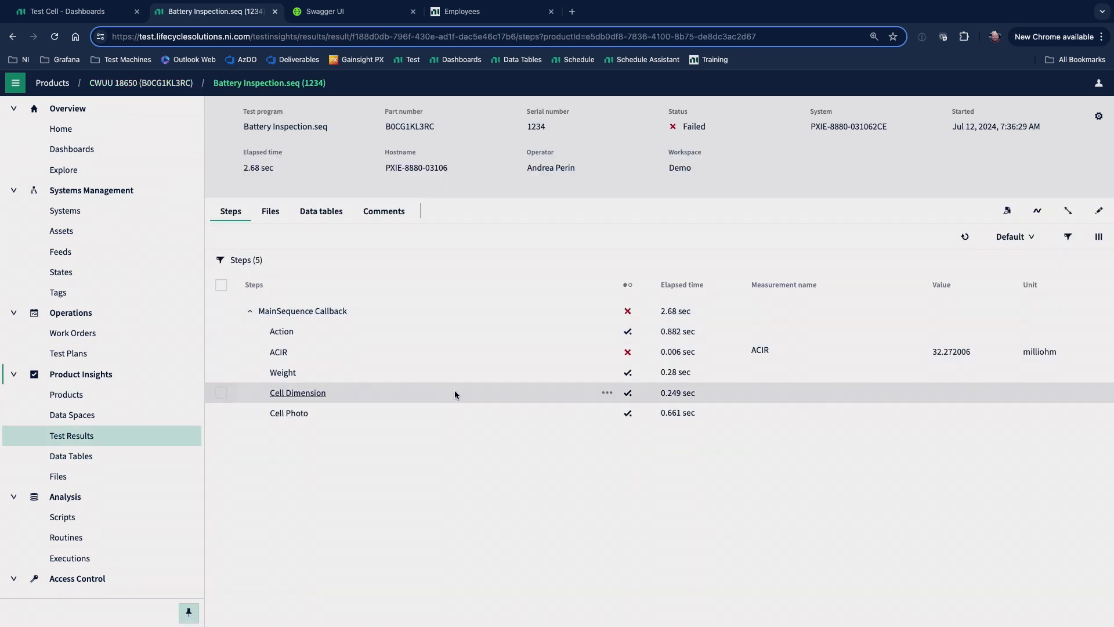
{"action": "left_click", "coordinate": [474, 351]}
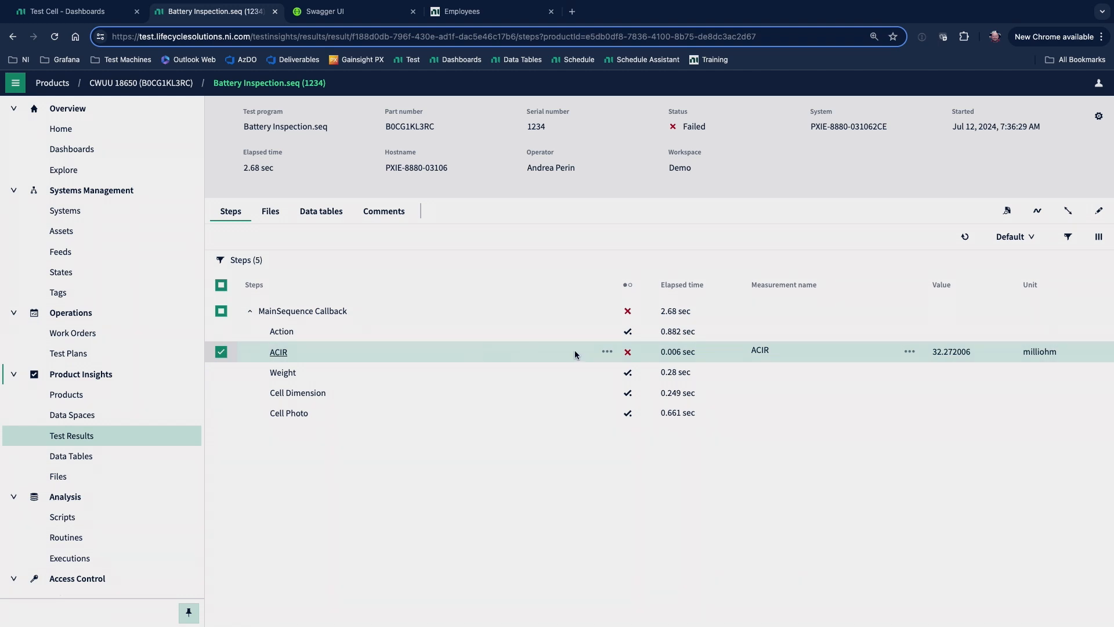
{"action": "left_click", "coordinate": [283, 352]}
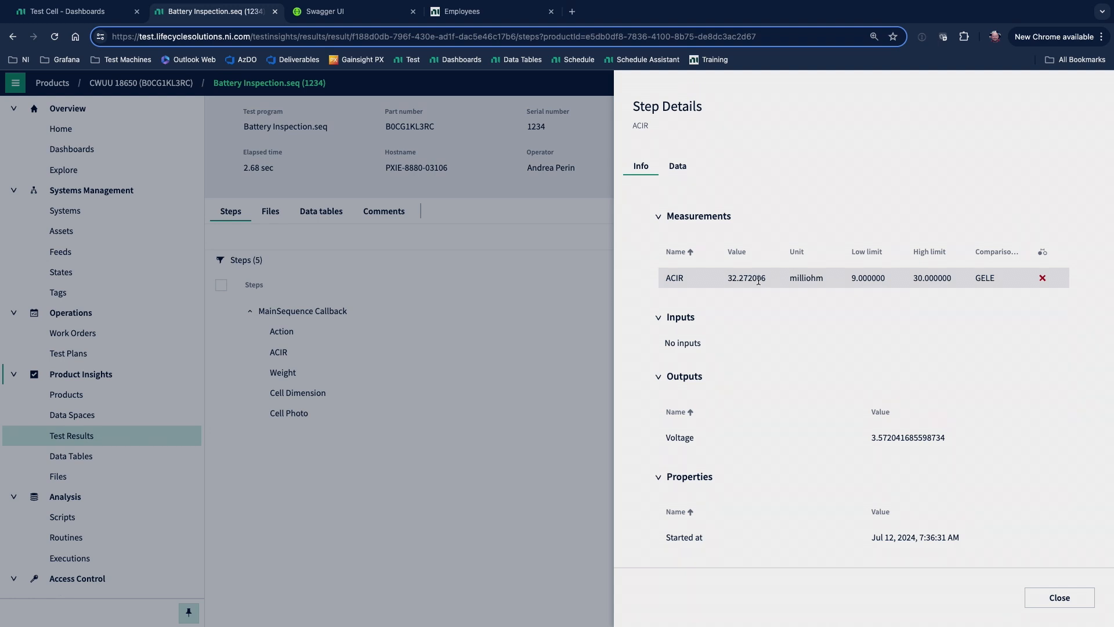
{"action": "left_click", "coordinate": [1034, 599]}
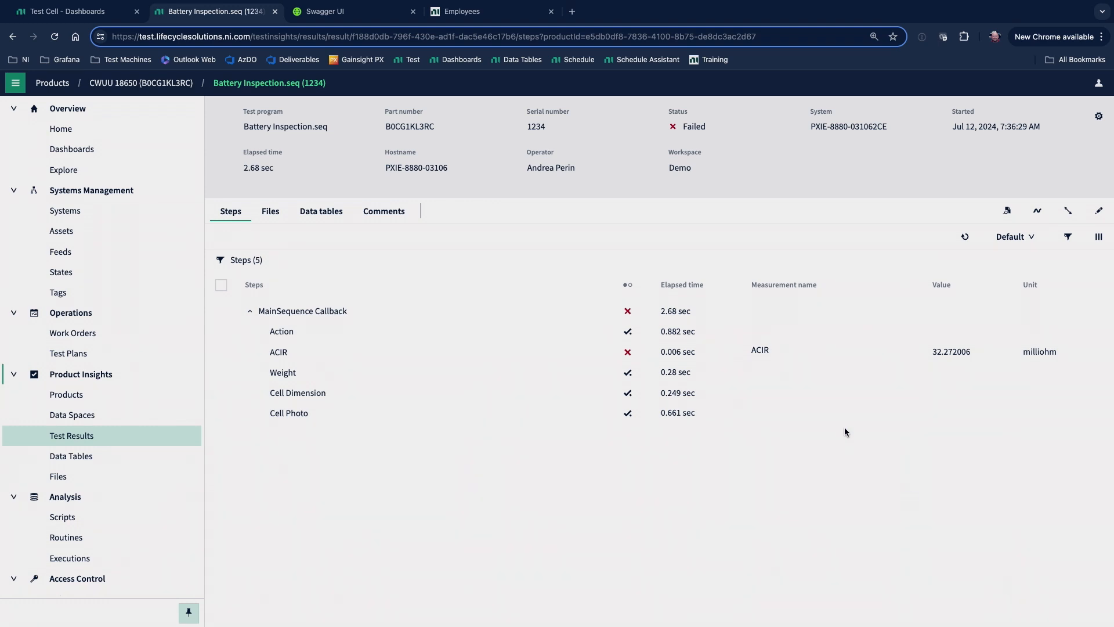
Visualize the ACIR measurement in a data space and inspect the details of individual plotted points.
{"action": "left_click", "coordinate": [800, 351]}
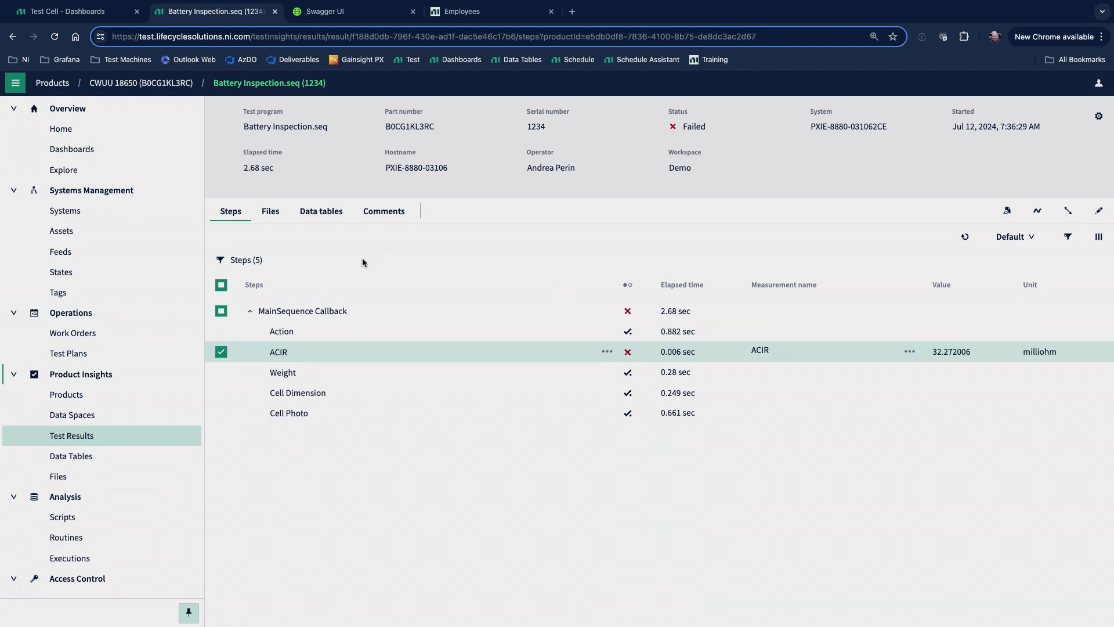
{"action": "left_click", "coordinate": [909, 352]}
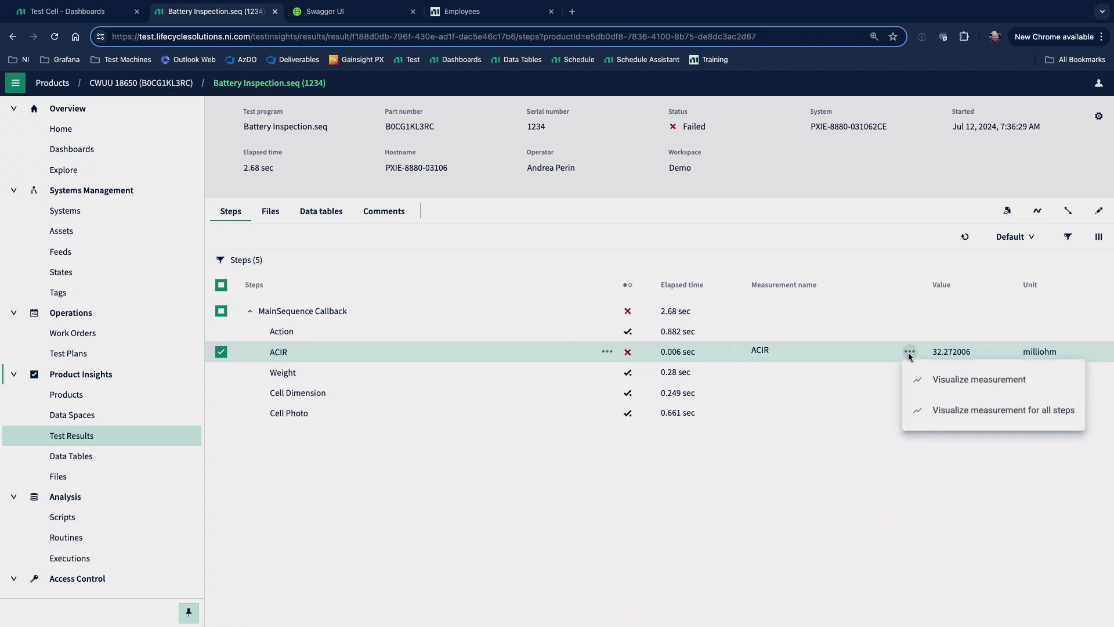
{"action": "left_click", "coordinate": [920, 390]}
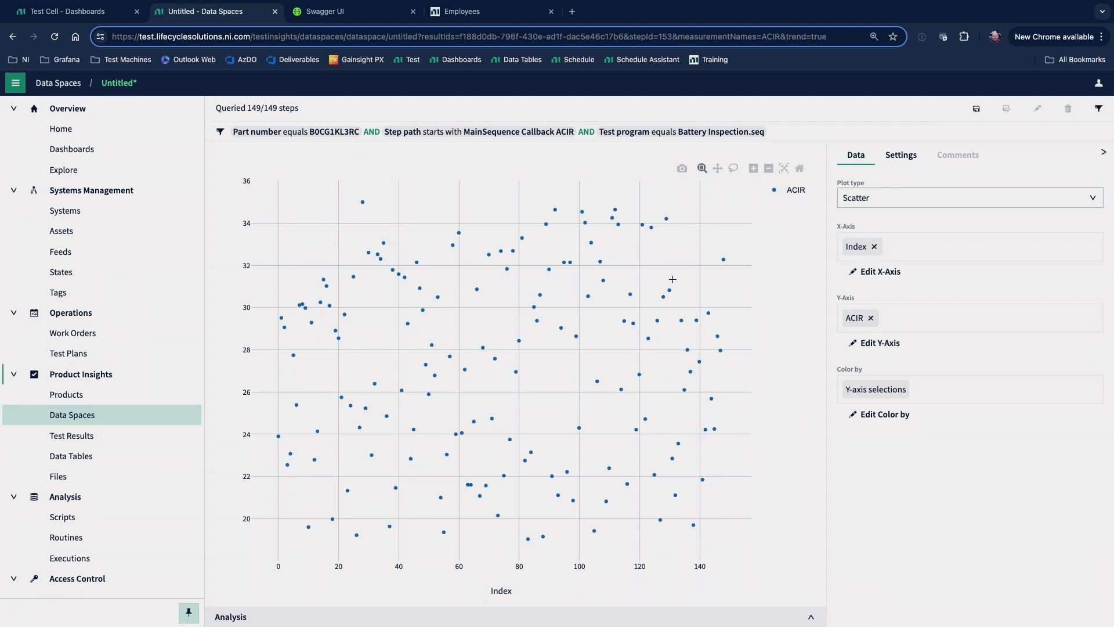
{"action": "mouse_move", "coordinate": [657, 286]}
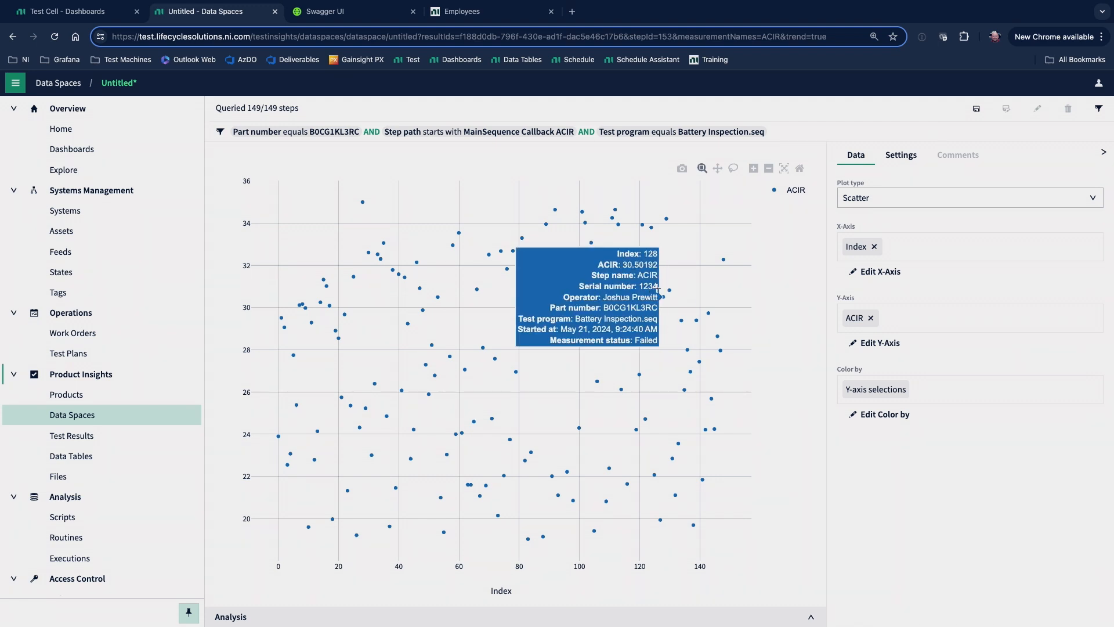
{"action": "mouse_move", "coordinate": [505, 265]}
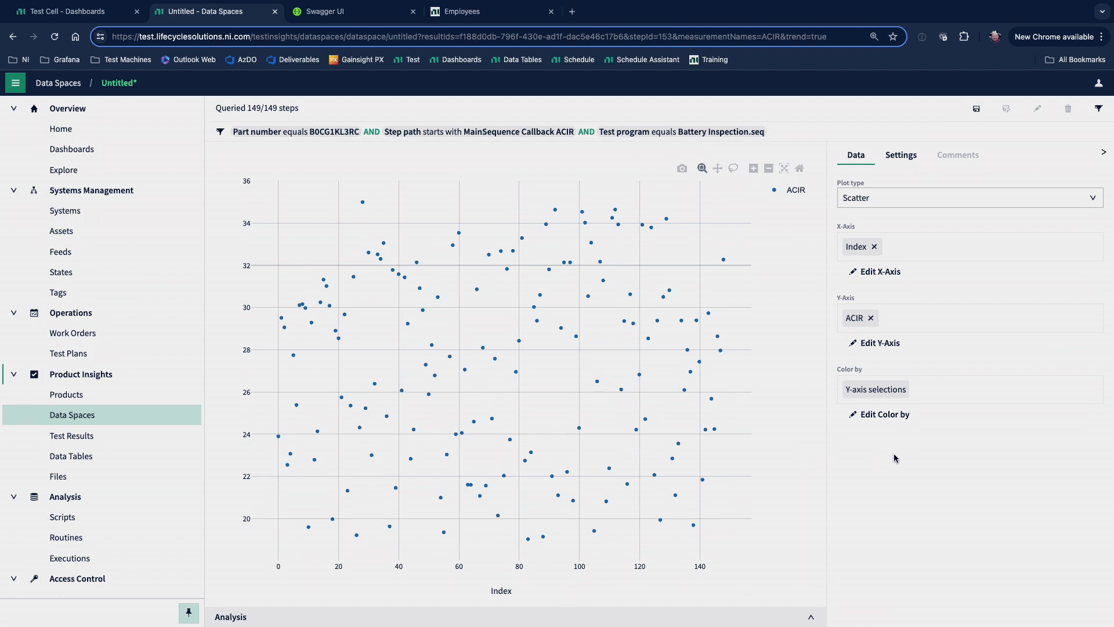
Color the ACIR scatter plot by the System result metadata in addition to the Y-axis selections.
{"action": "left_click", "coordinate": [897, 422]}
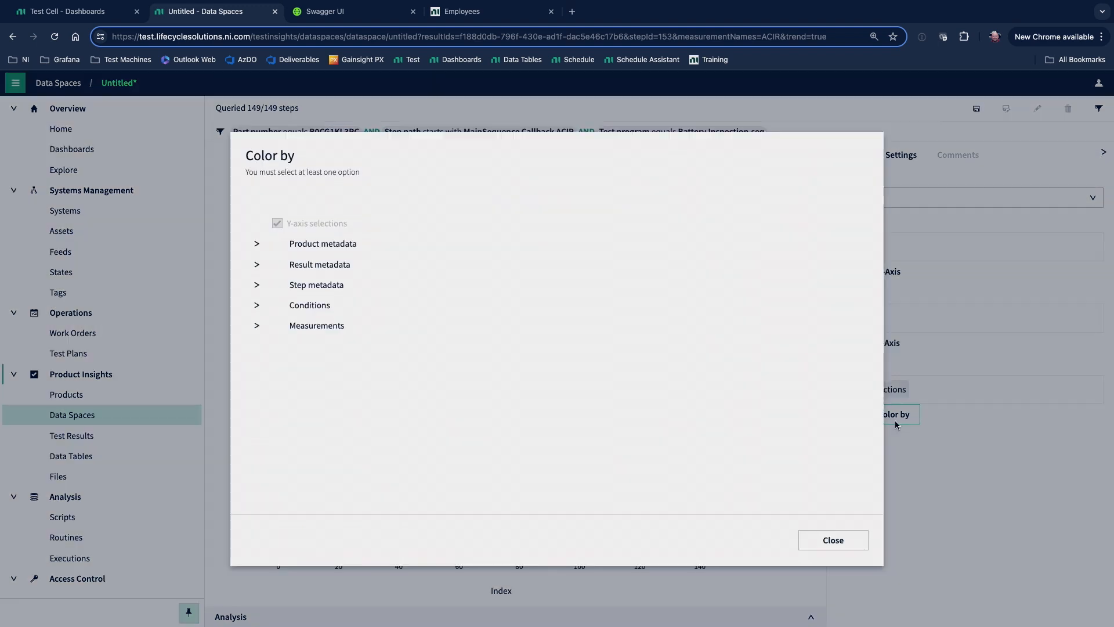
{"action": "left_click", "coordinate": [259, 268]}
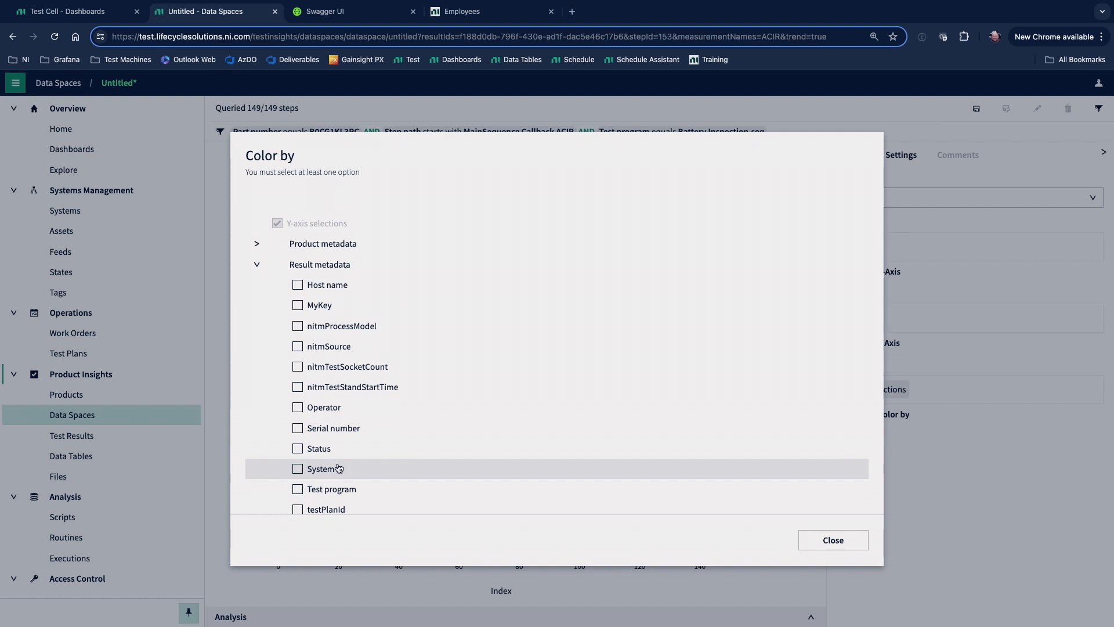
{"action": "left_click", "coordinate": [339, 468]}
{"action": "left_click", "coordinate": [823, 548]}
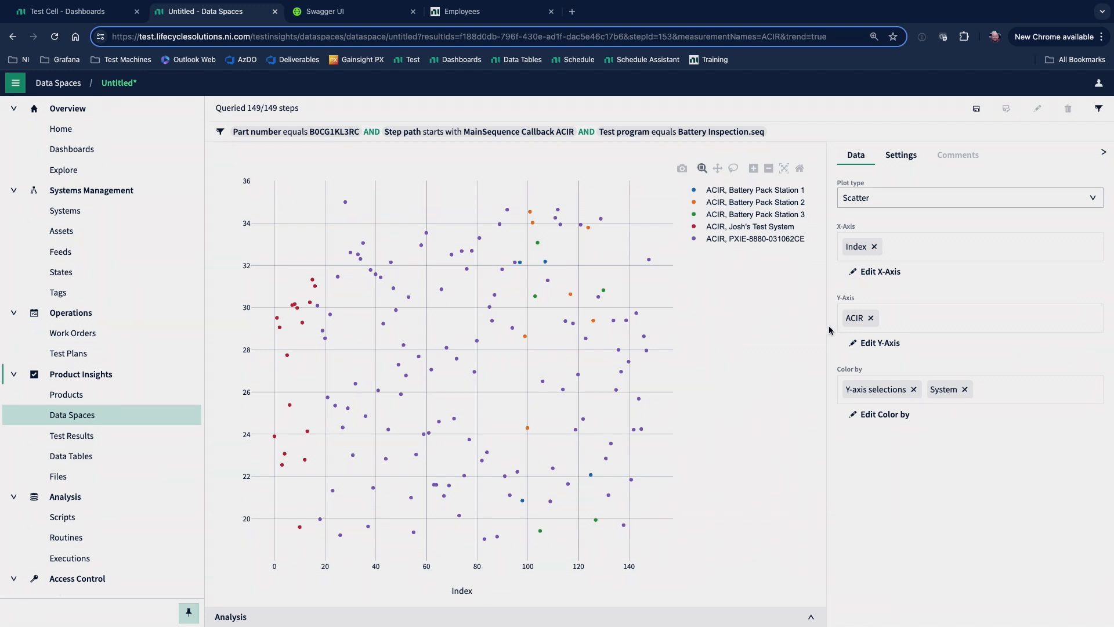
Change the plot type to Box and remove Index from the X-axis to compare ACIR distributions across systems.
{"action": "left_click", "coordinate": [899, 201]}
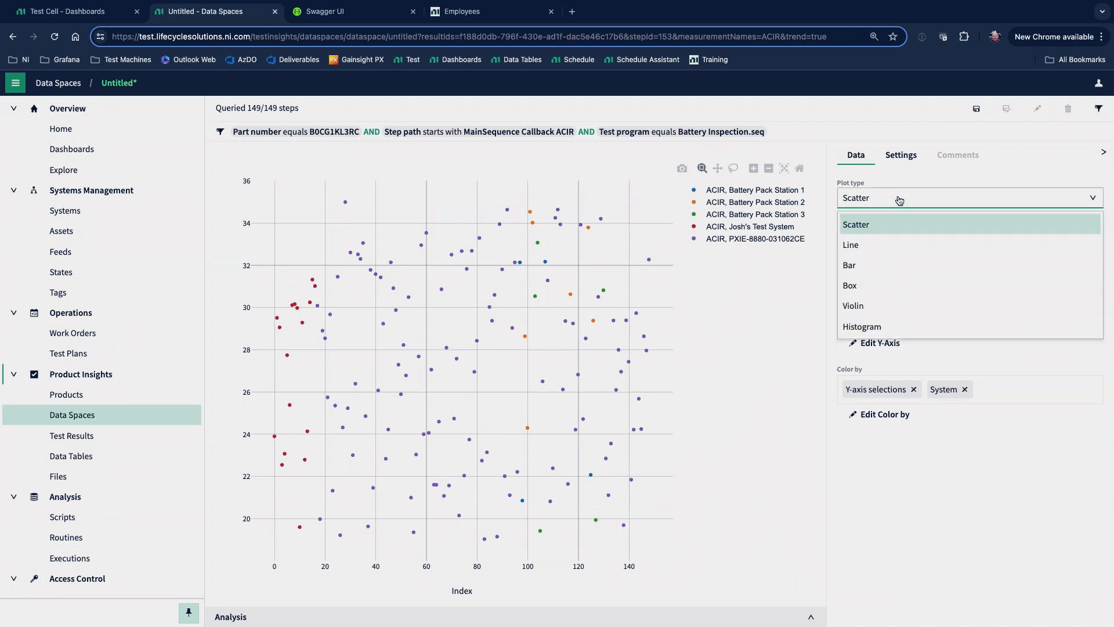
{"action": "left_click", "coordinate": [916, 288]}
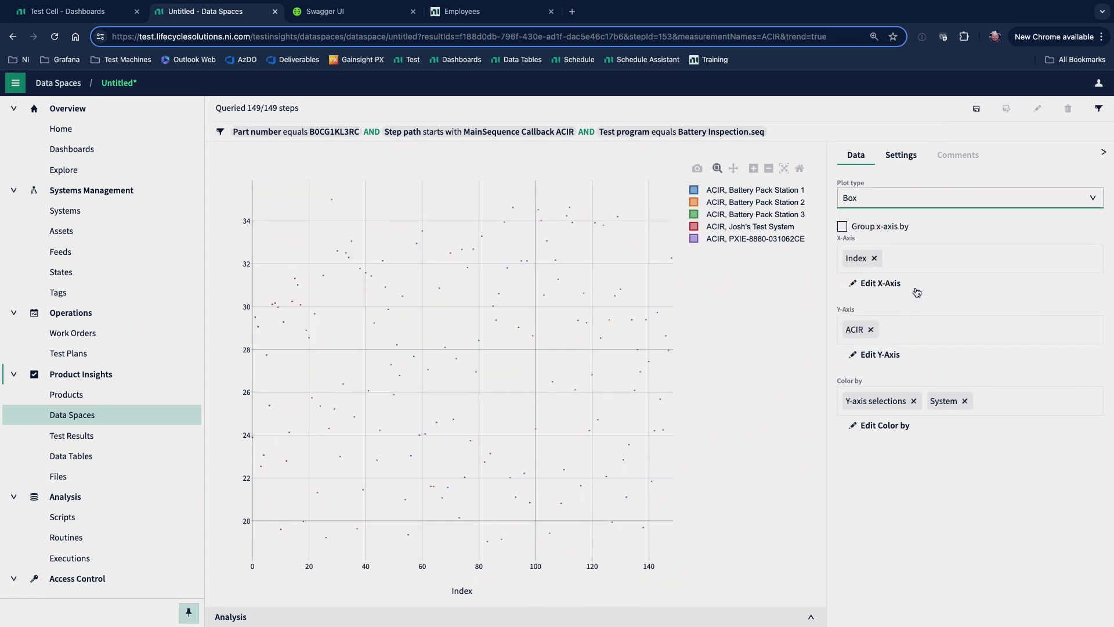
{"action": "left_click", "coordinate": [874, 258]}
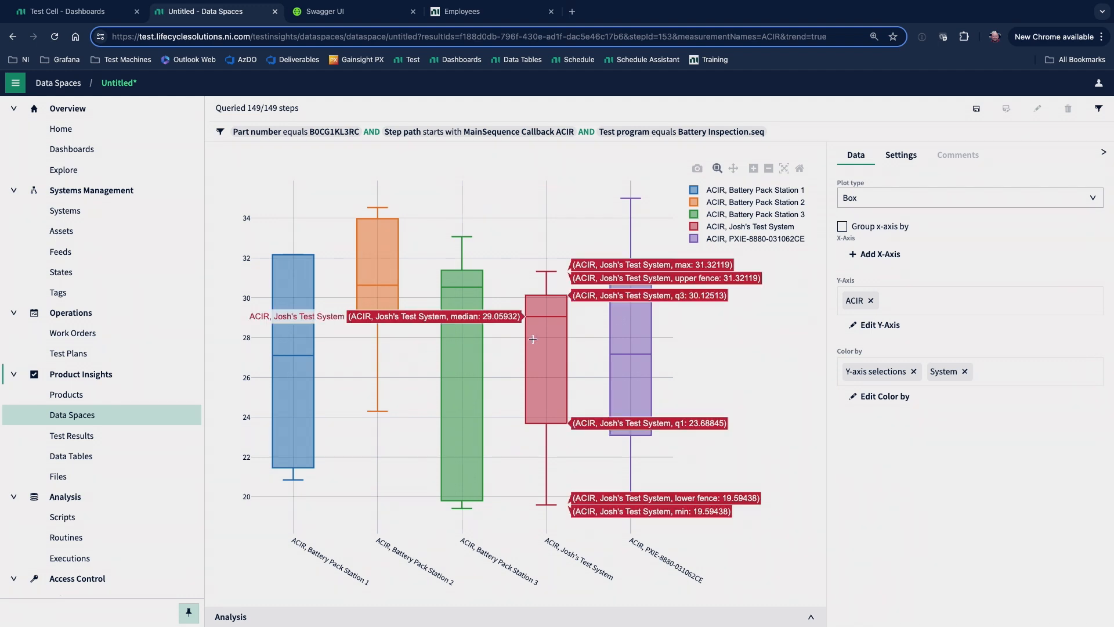
{"action": "mouse_move", "coordinate": [395, 303]}
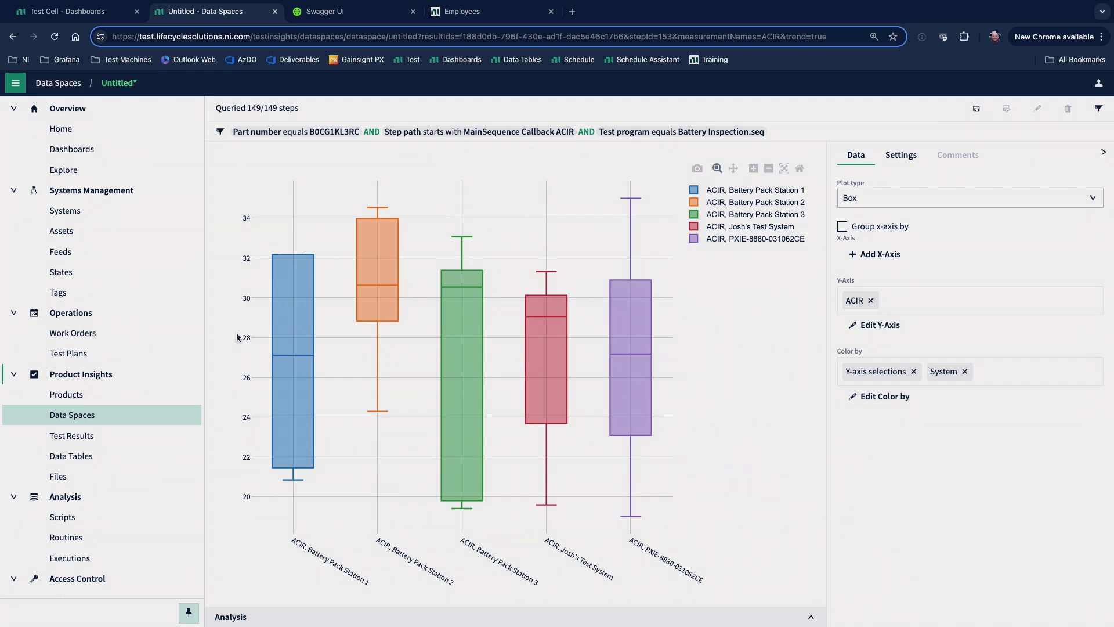
Leave the data space without saving and open the steps of the Battery Cycle Test.seq result from Nov 3, 2022, 2:18:42 PM.
{"action": "left_click", "coordinate": [113, 413]}
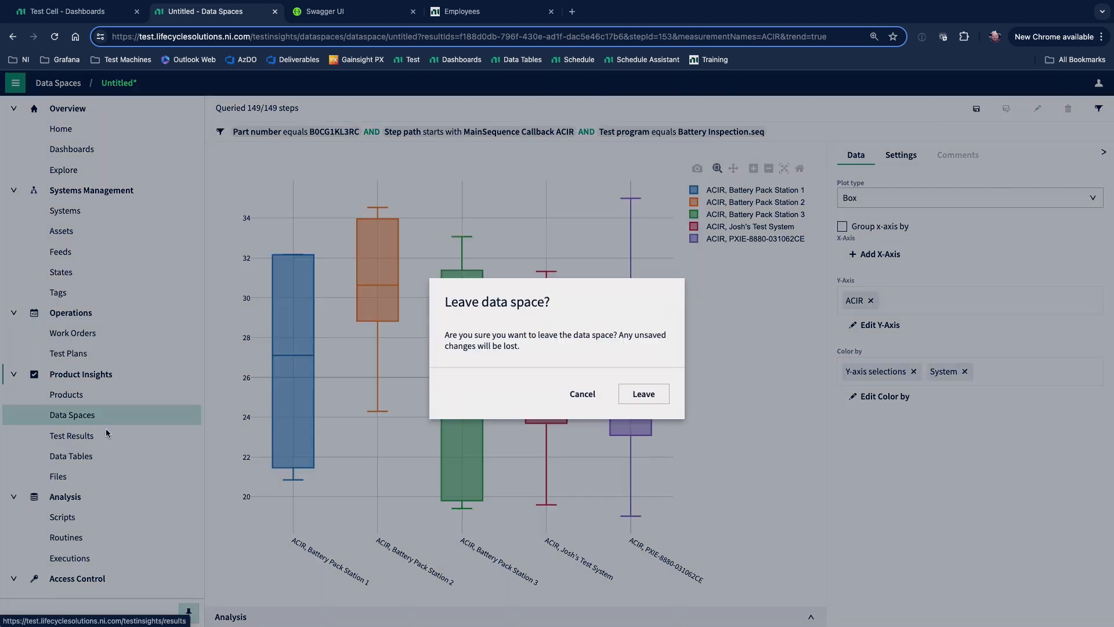
{"action": "left_click", "coordinate": [643, 397]}
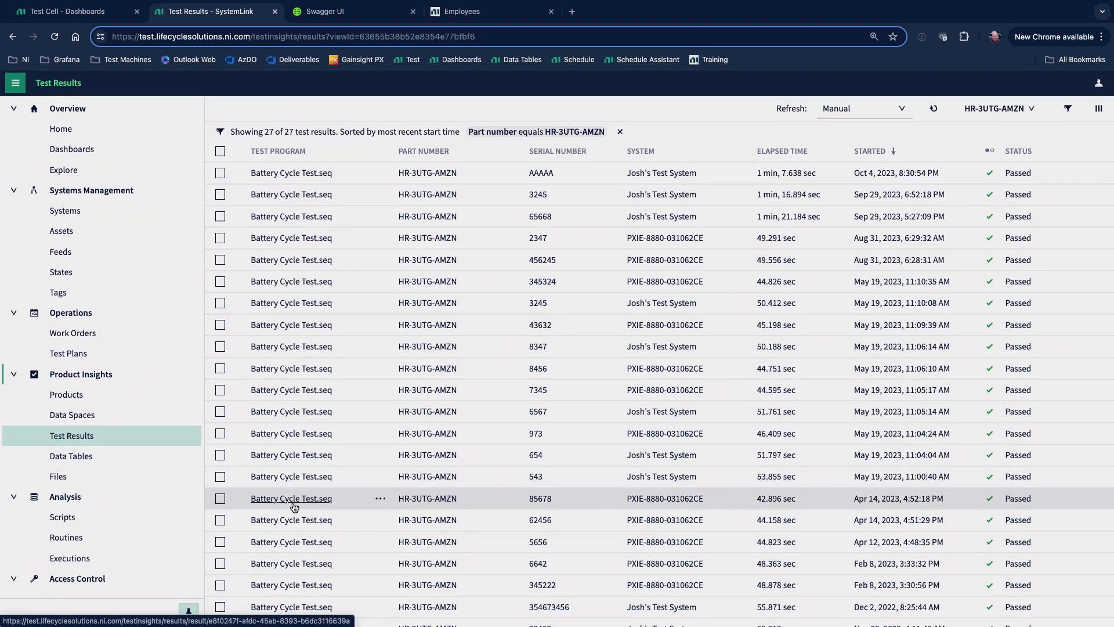
{"action": "scroll", "coordinate": [292, 445], "scroll_direction": "down", "scroll_amount": 2}
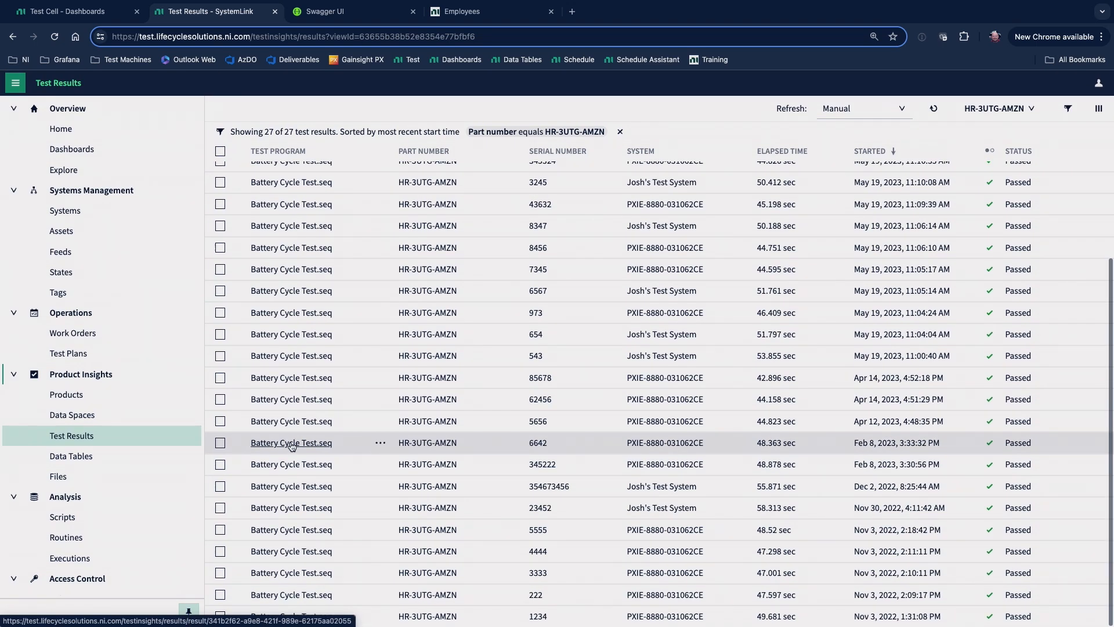
{"action": "left_click", "coordinate": [263, 530]}
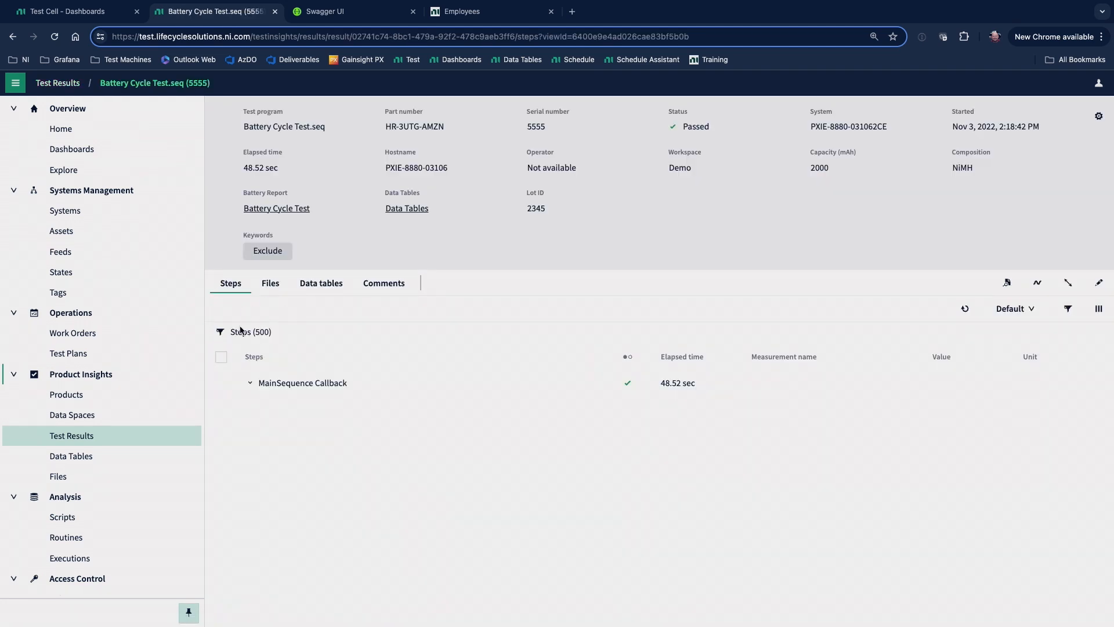
{"action": "left_click", "coordinate": [250, 383]}
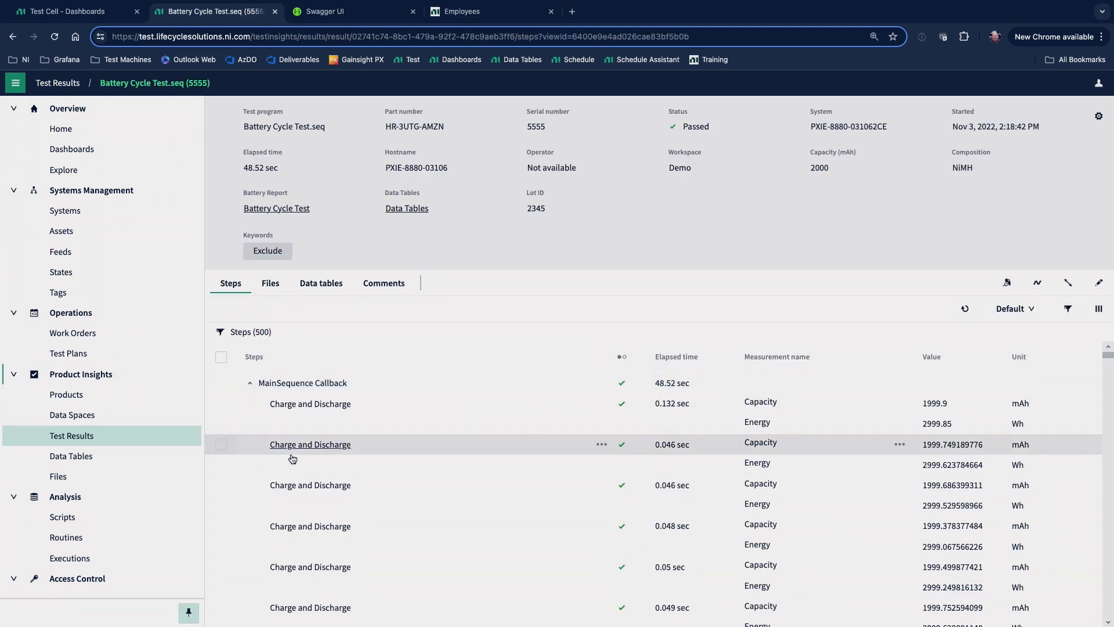
Visualize the result's Decimation Test Data Set data table in a new data space.
{"action": "left_click", "coordinate": [325, 289]}
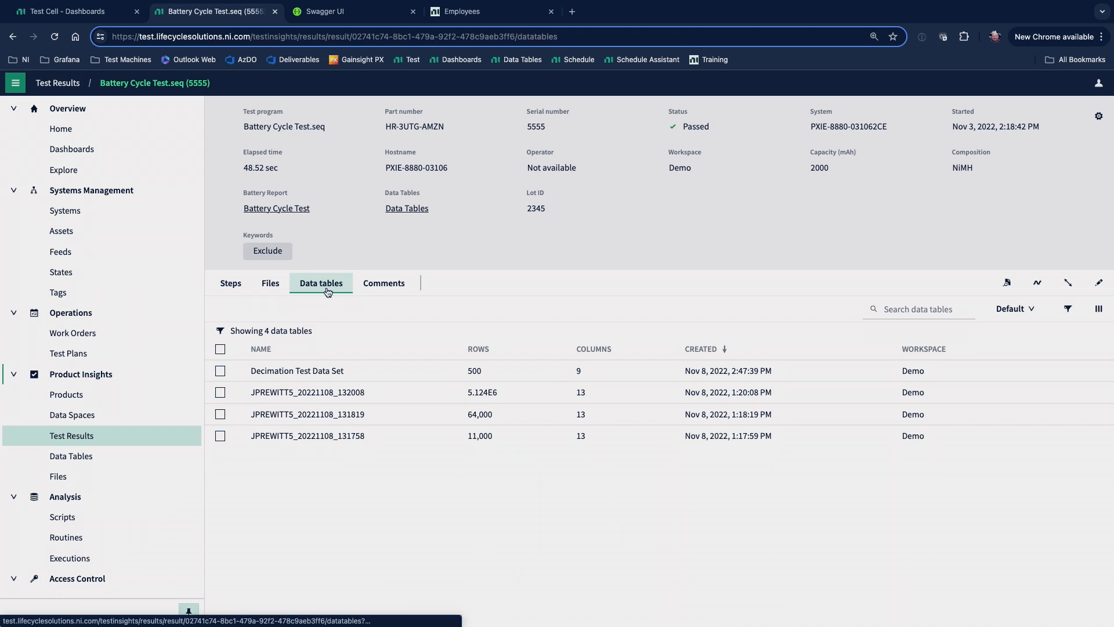
{"action": "left_click", "coordinate": [410, 380]}
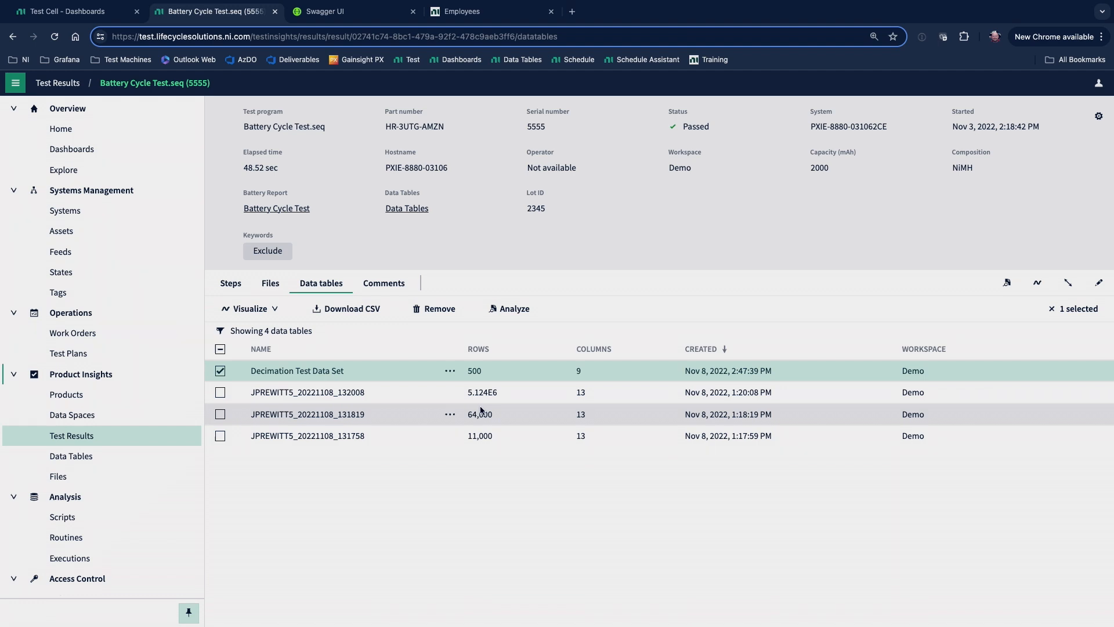
{"action": "left_click", "coordinate": [450, 374]}
{"action": "mouse_move", "coordinate": [473, 394]}
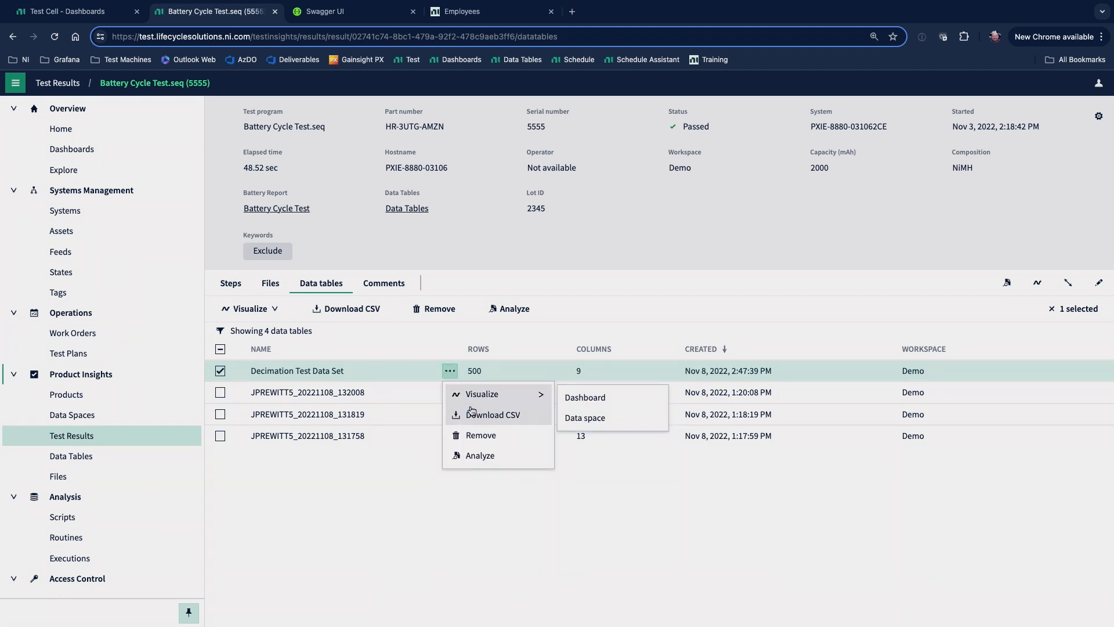
{"action": "left_click", "coordinate": [585, 423]}
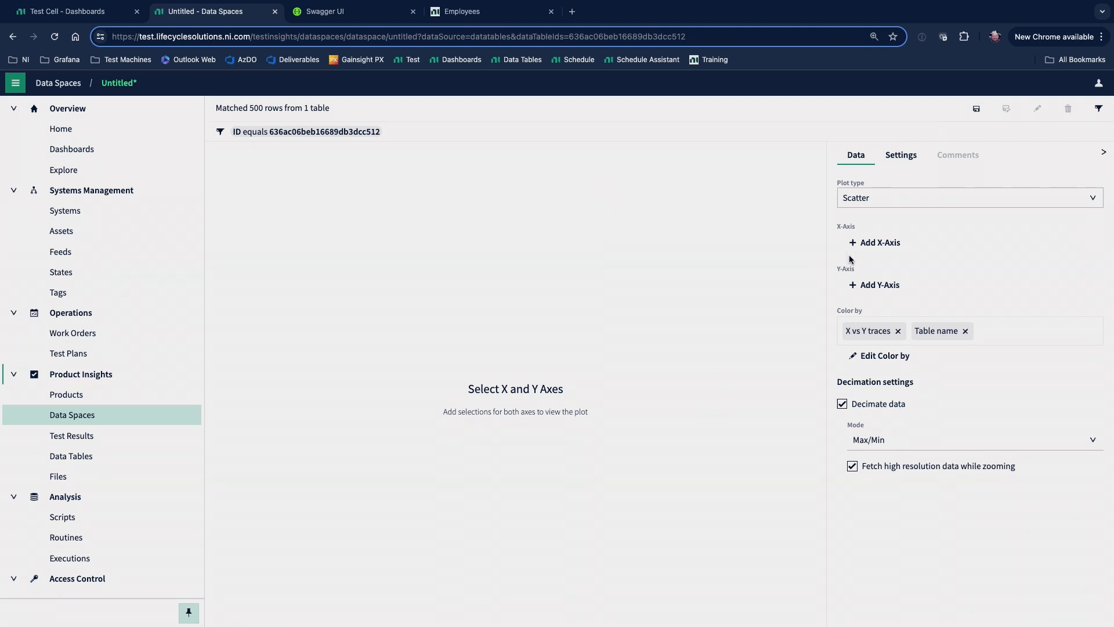
Plot the square and sine columns against Index as a line chart.
{"action": "left_click", "coordinate": [878, 252]}
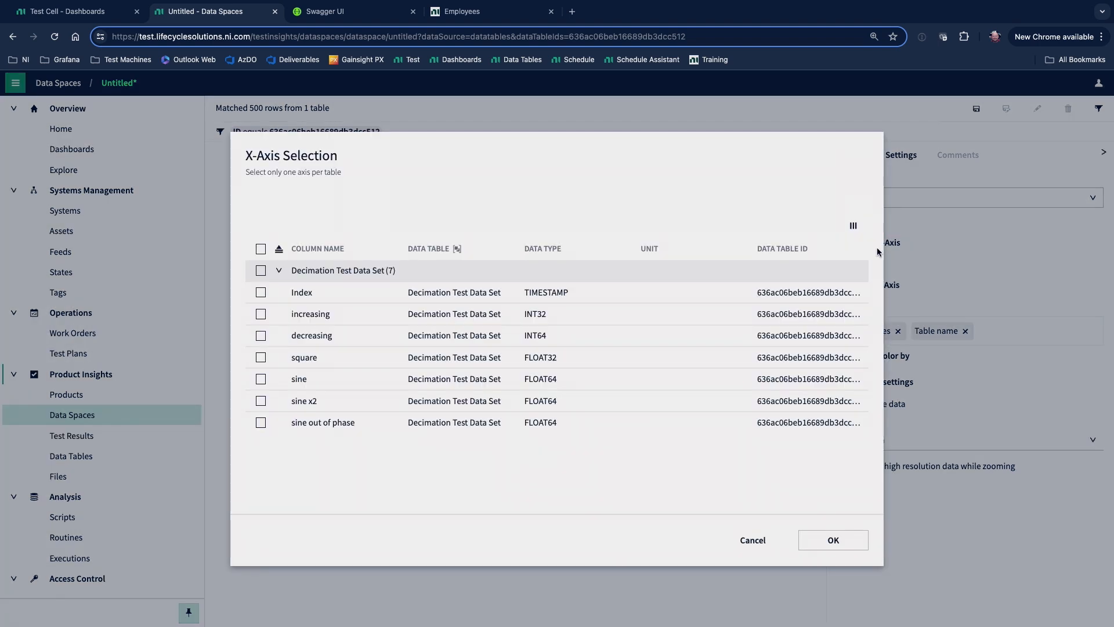
{"action": "left_click", "coordinate": [349, 295]}
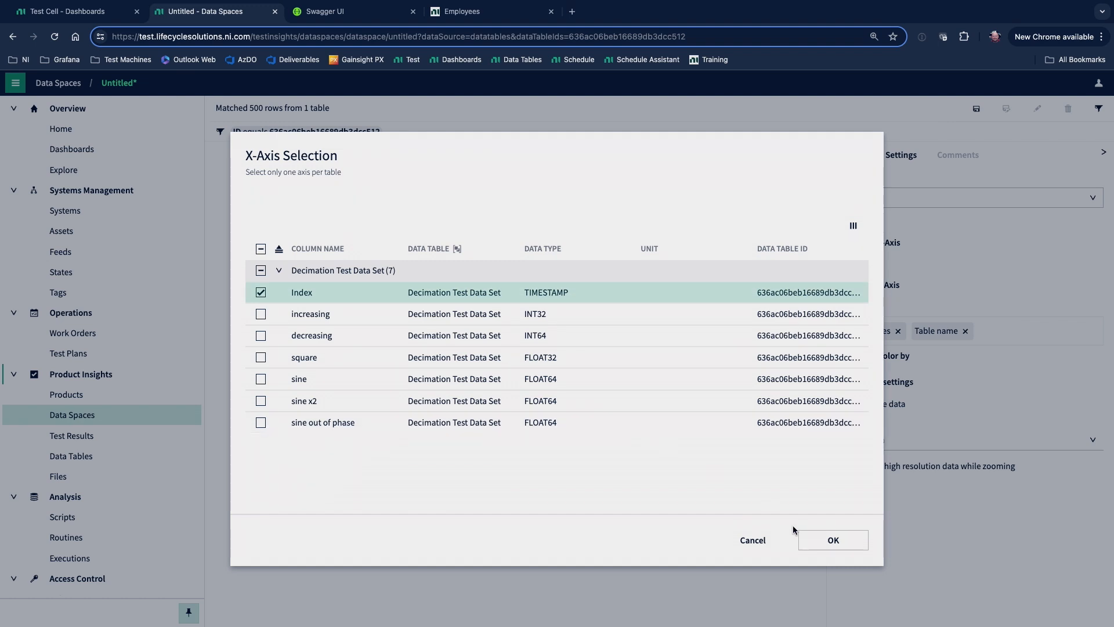
{"action": "left_click", "coordinate": [830, 545]}
{"action": "left_click", "coordinate": [876, 313]}
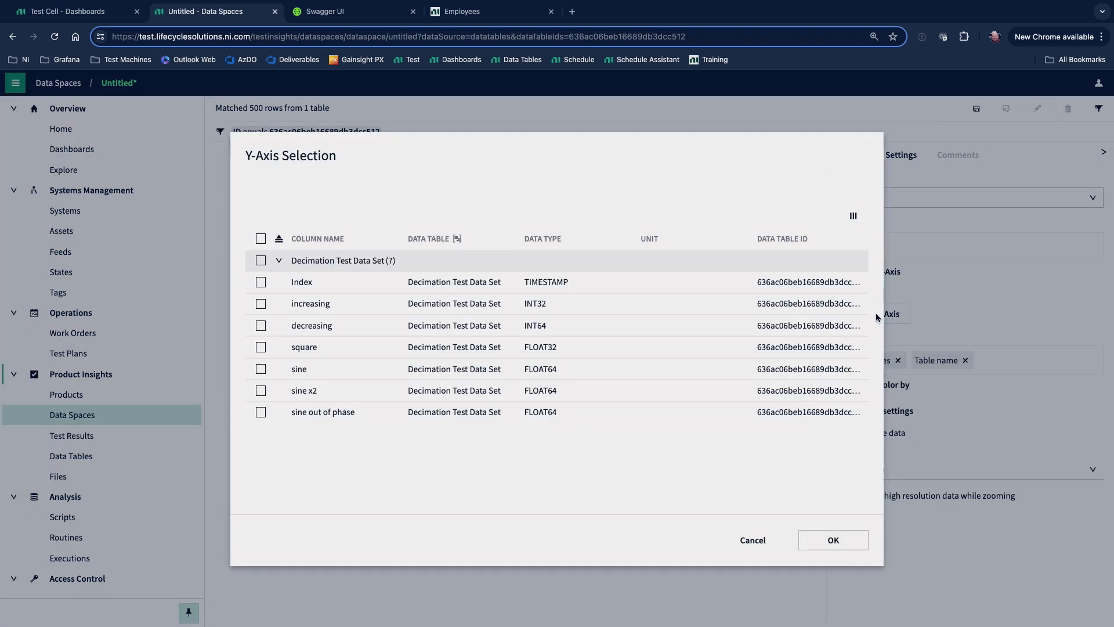
{"action": "left_click", "coordinate": [261, 348]}
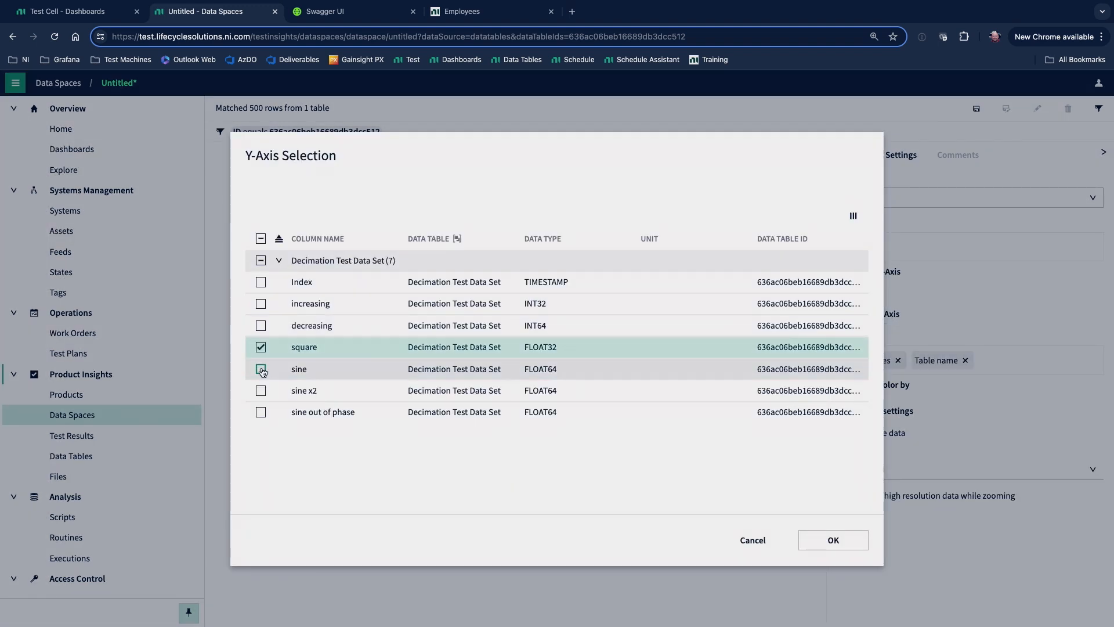
{"action": "left_click", "coordinate": [260, 368]}
{"action": "left_click", "coordinate": [833, 540]}
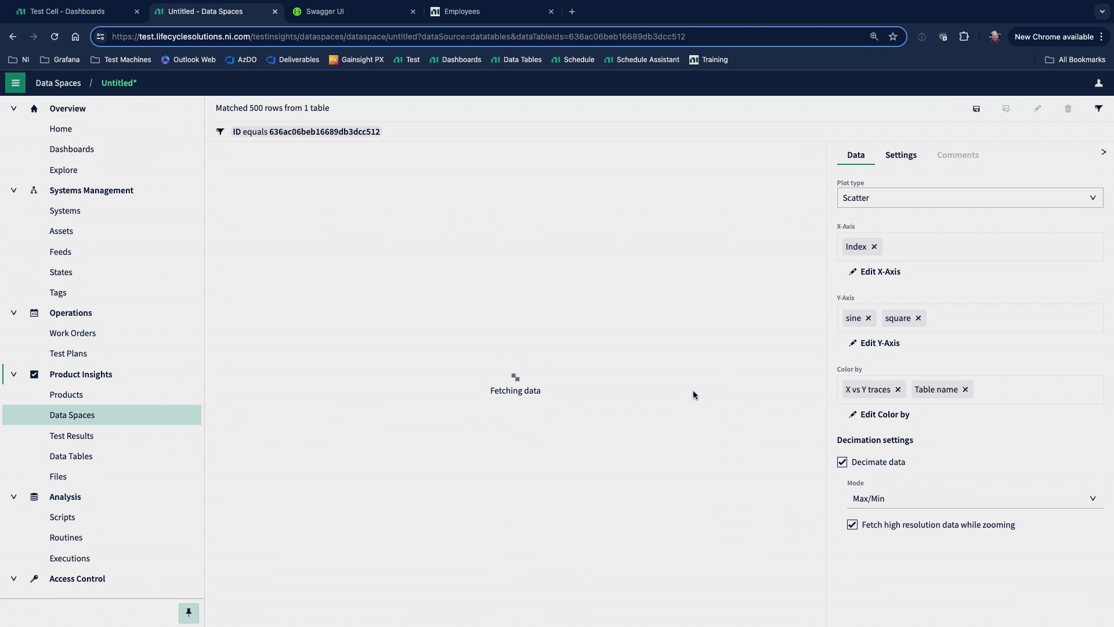
{"action": "left_click", "coordinate": [876, 200]}
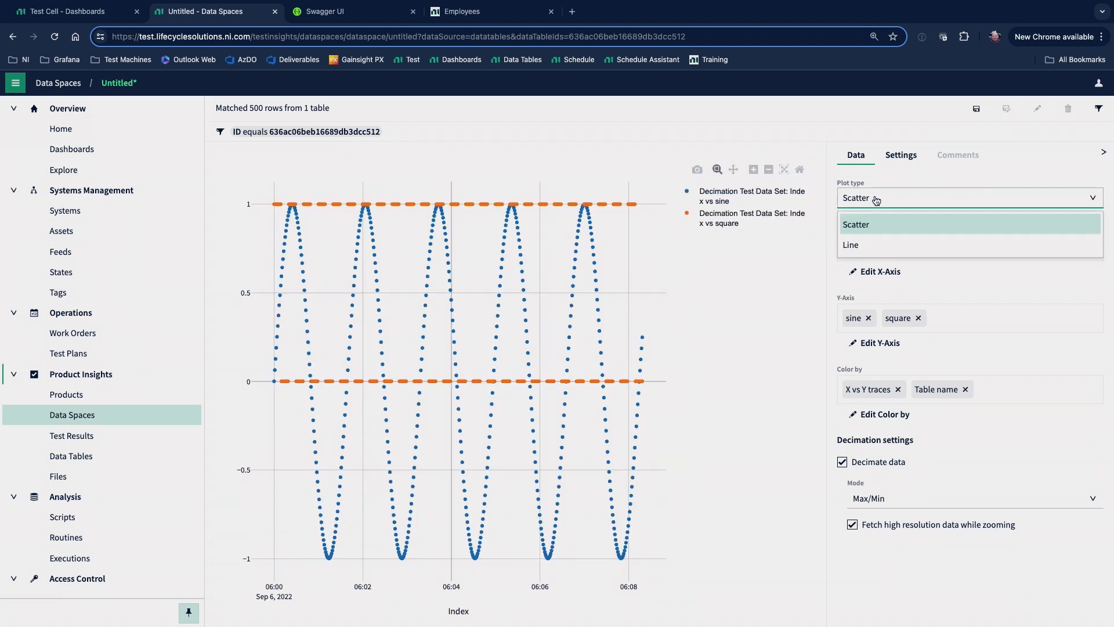
{"action": "left_click", "coordinate": [872, 247]}
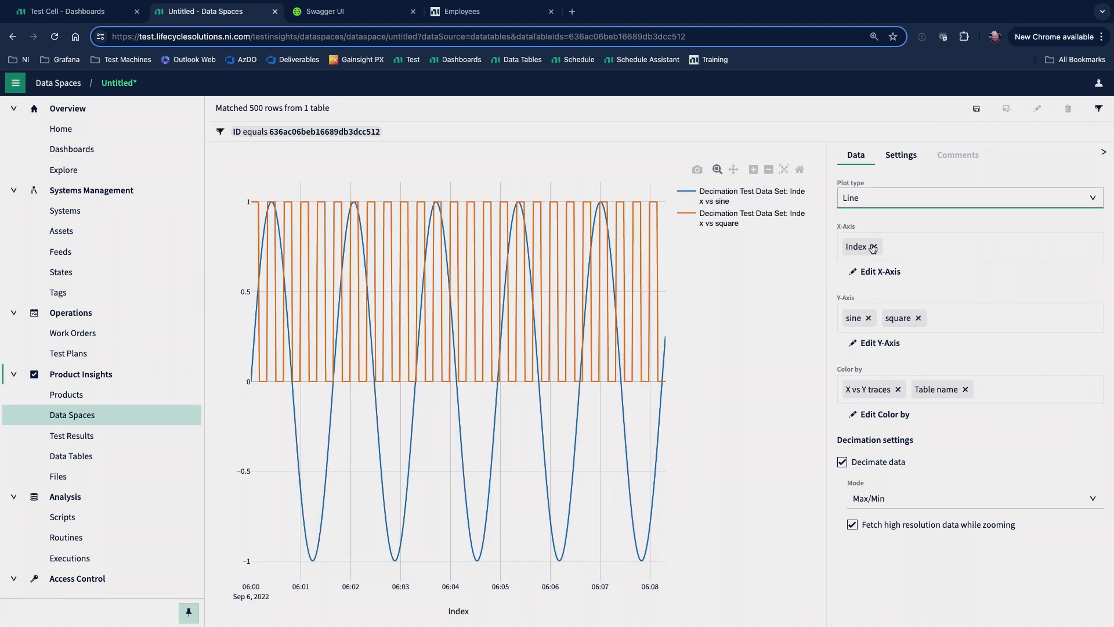
Enable the vertical distribution marginal plot, set its plot type to Violin, and return to the data configuration.
{"action": "left_click", "coordinate": [902, 158]}
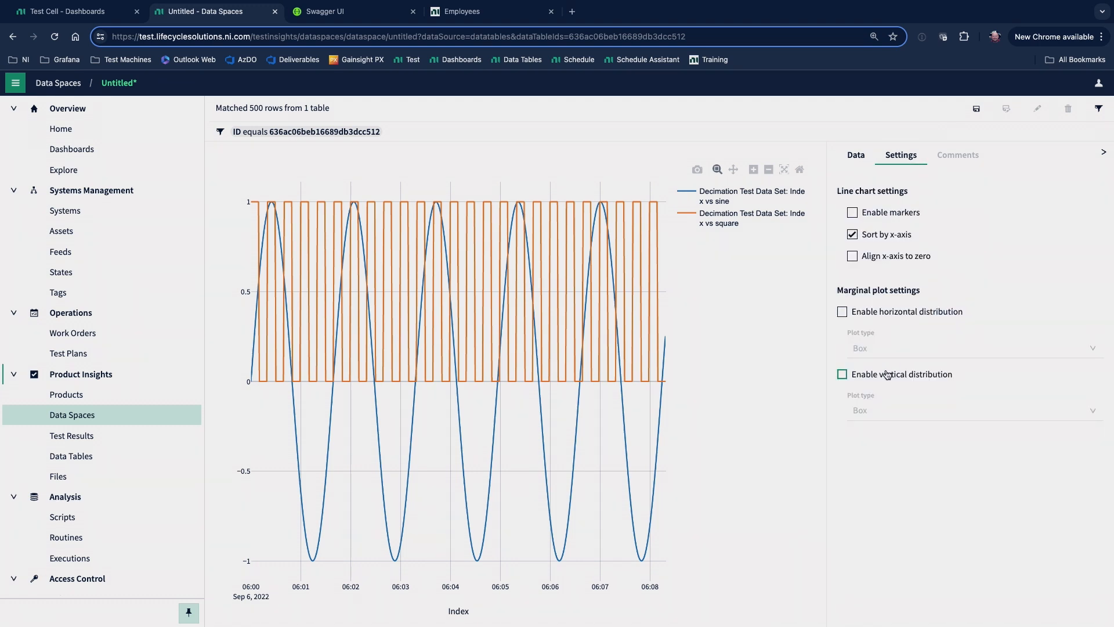
{"action": "left_click", "coordinate": [888, 374]}
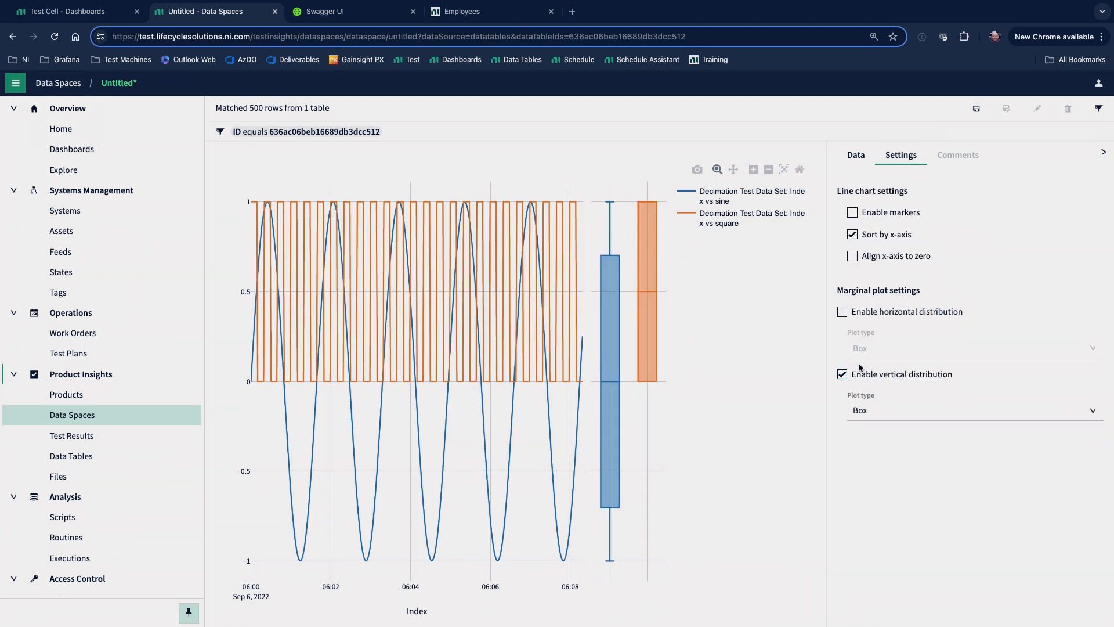
{"action": "left_click", "coordinate": [879, 419]}
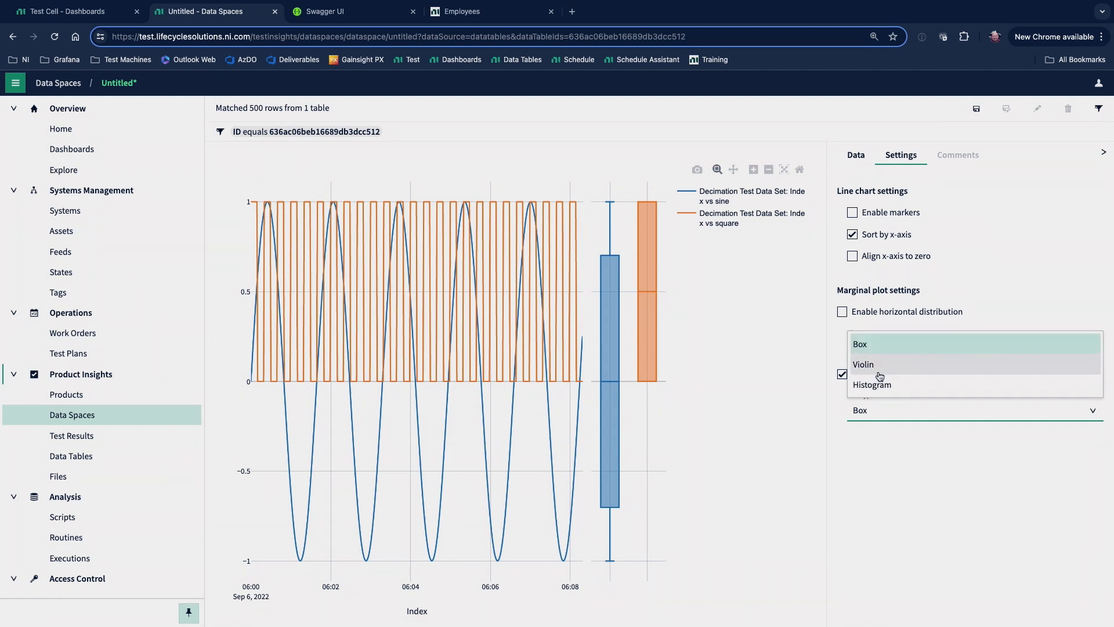
{"action": "left_click", "coordinate": [880, 365]}
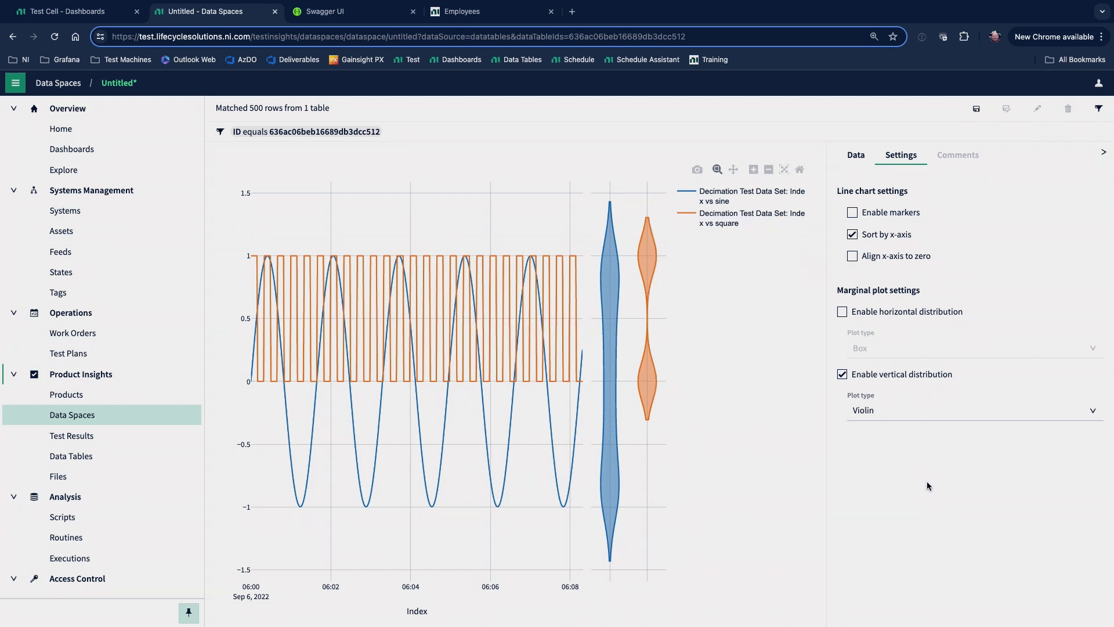
{"action": "left_click", "coordinate": [856, 154]}
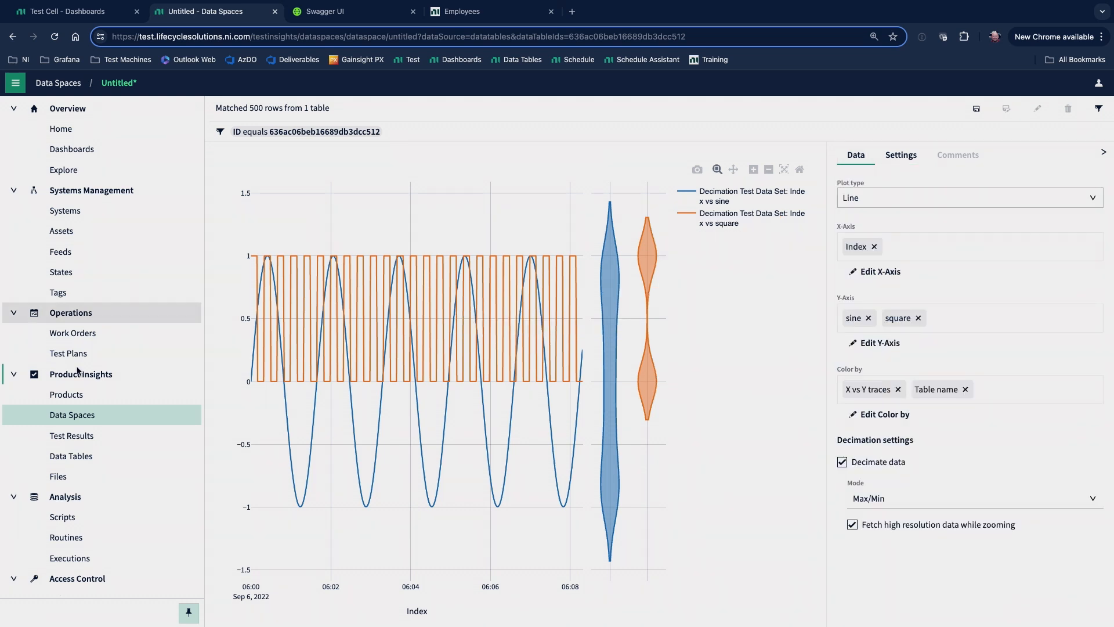
Leave the data space without saving and show the Products list in the Demo view.
{"action": "left_click", "coordinate": [86, 397]}
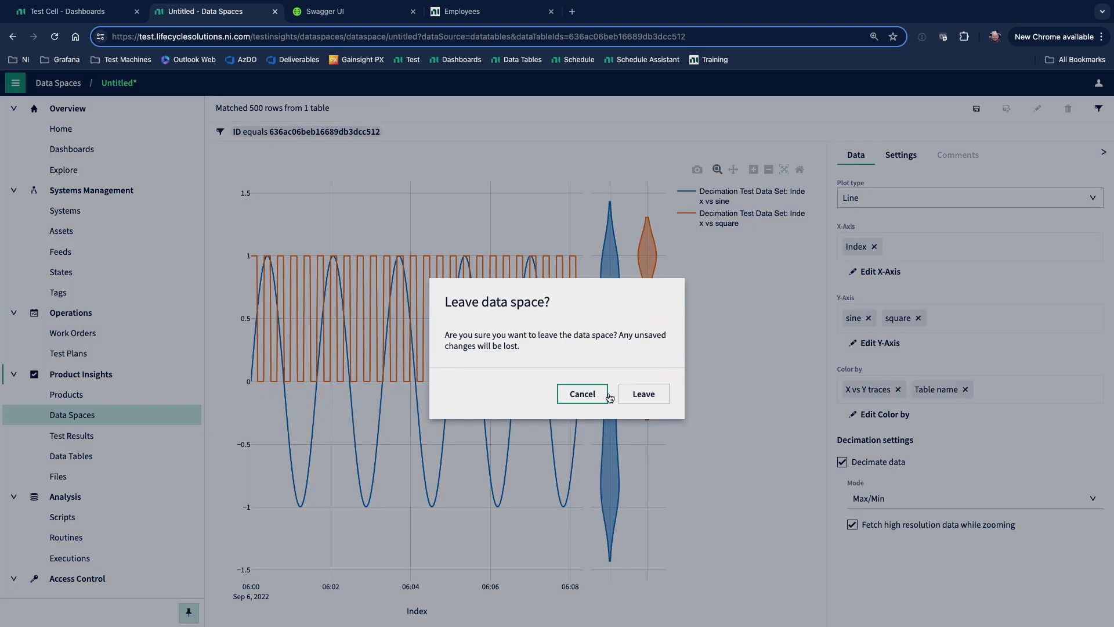
{"action": "left_click", "coordinate": [643, 394]}
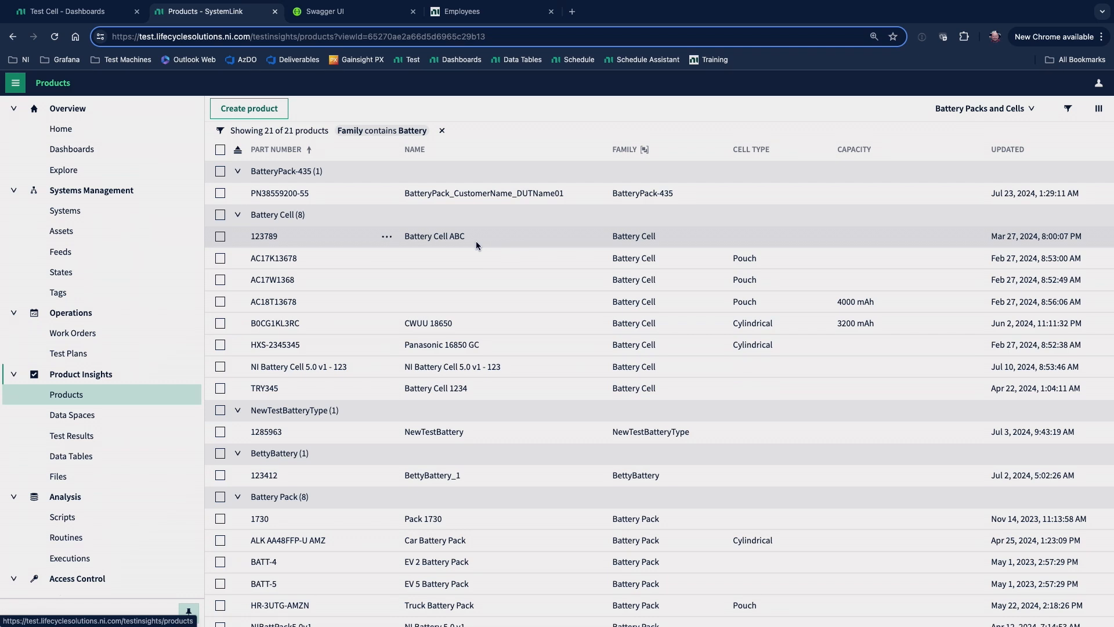
{"action": "left_click", "coordinate": [981, 109]}
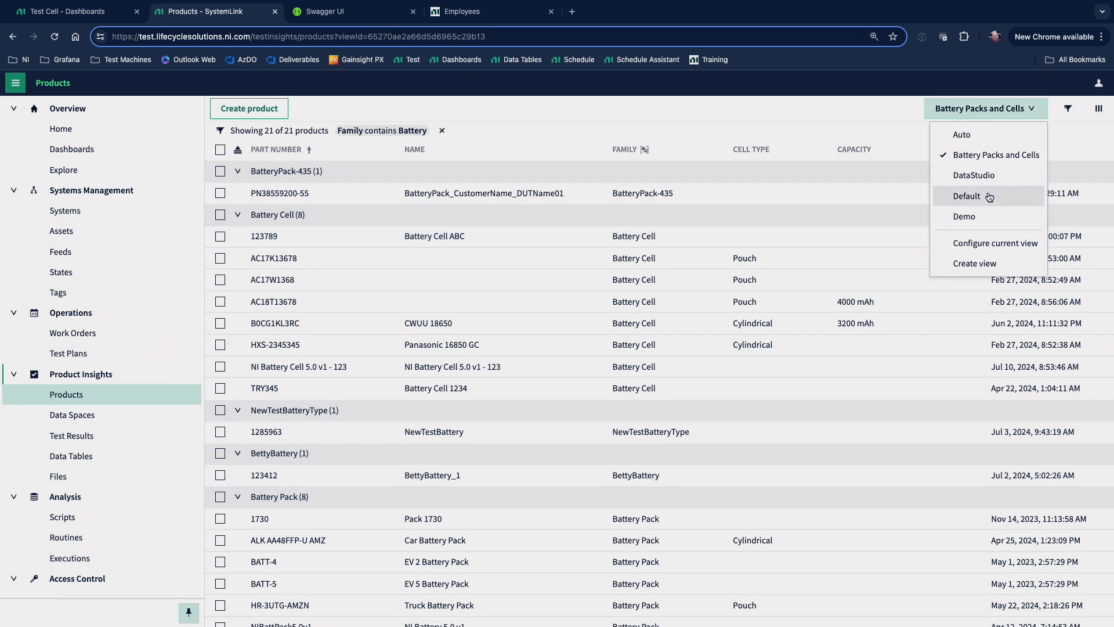
{"action": "left_click", "coordinate": [982, 215]}
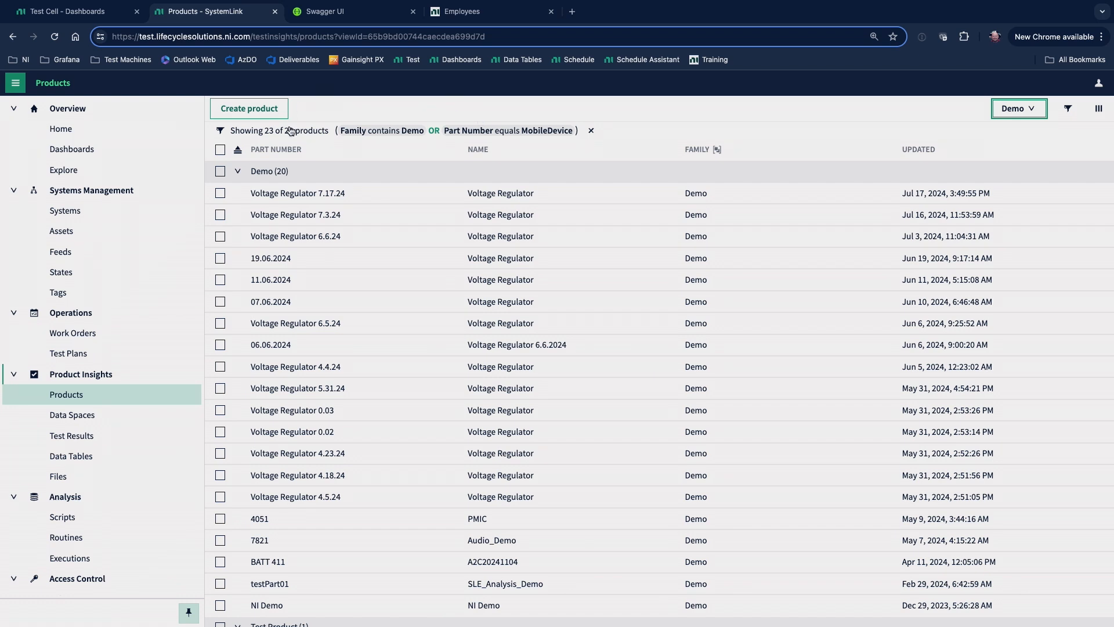
Open the specs of the Voltage Regulator 7.17.24 product and select the Line Regulation spec 7805_Spec_002.
{"action": "left_click", "coordinate": [298, 192]}
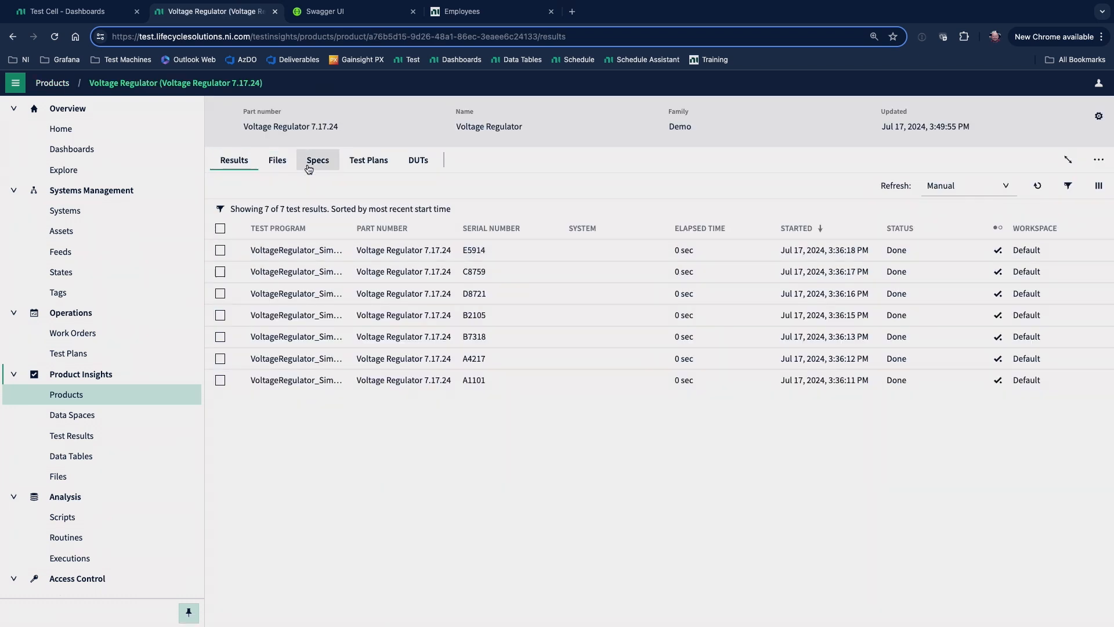
{"action": "left_click", "coordinate": [321, 172]}
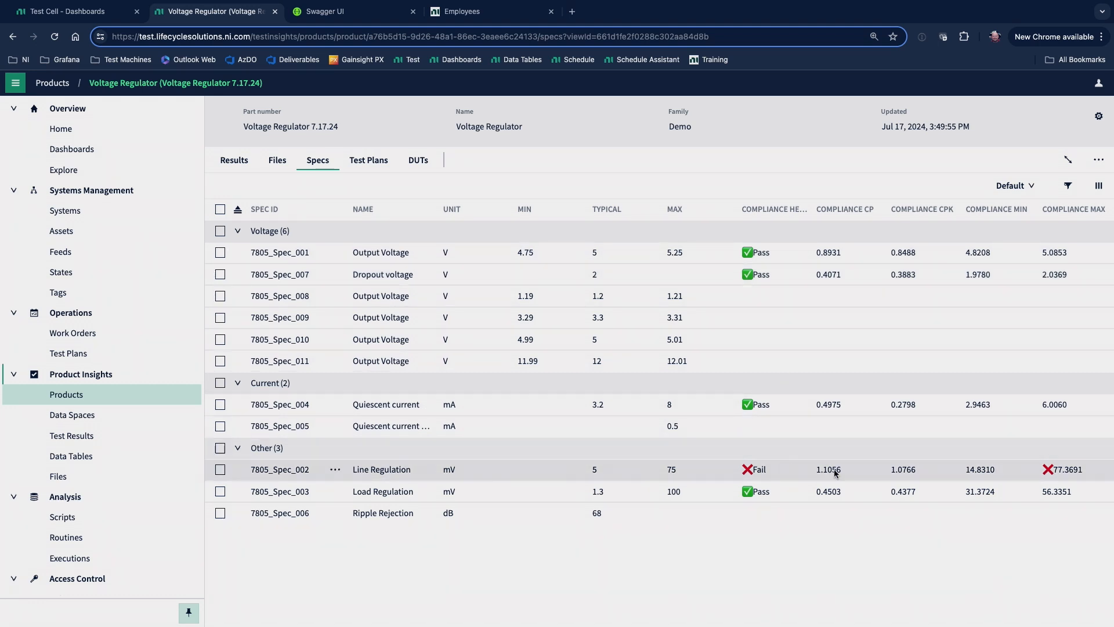
{"action": "left_click", "coordinate": [1065, 474]}
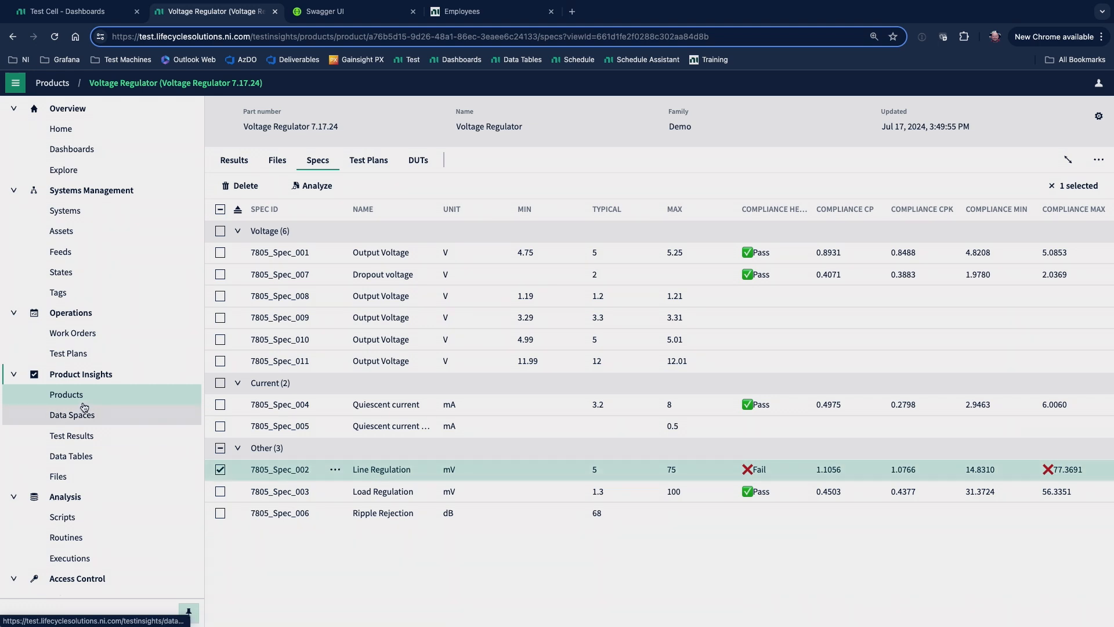
View the Demo ETL Example.ipynb notebook in Scripts, and leave it without saving to open the Routines list.
{"action": "left_click", "coordinate": [119, 511]}
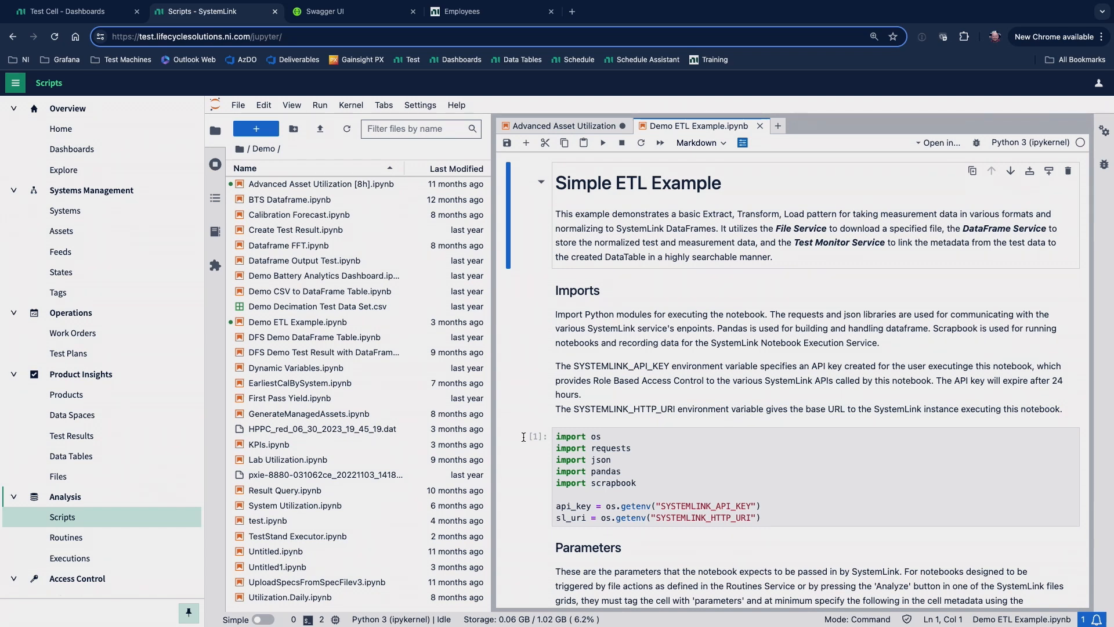
{"action": "left_click", "coordinate": [103, 537]}
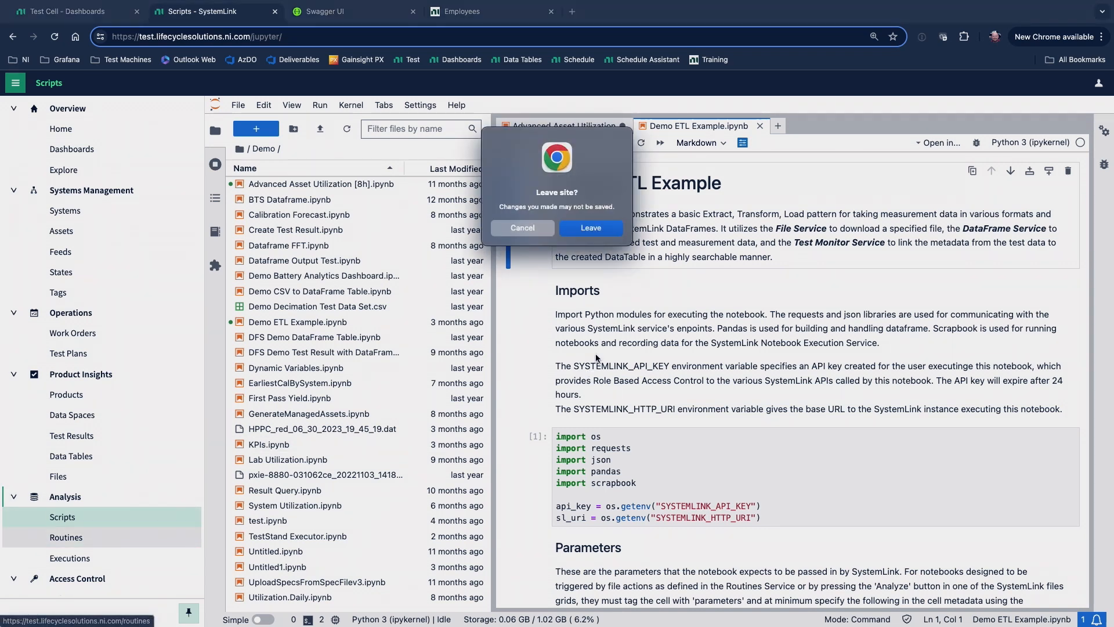
{"action": "left_click", "coordinate": [590, 228]}
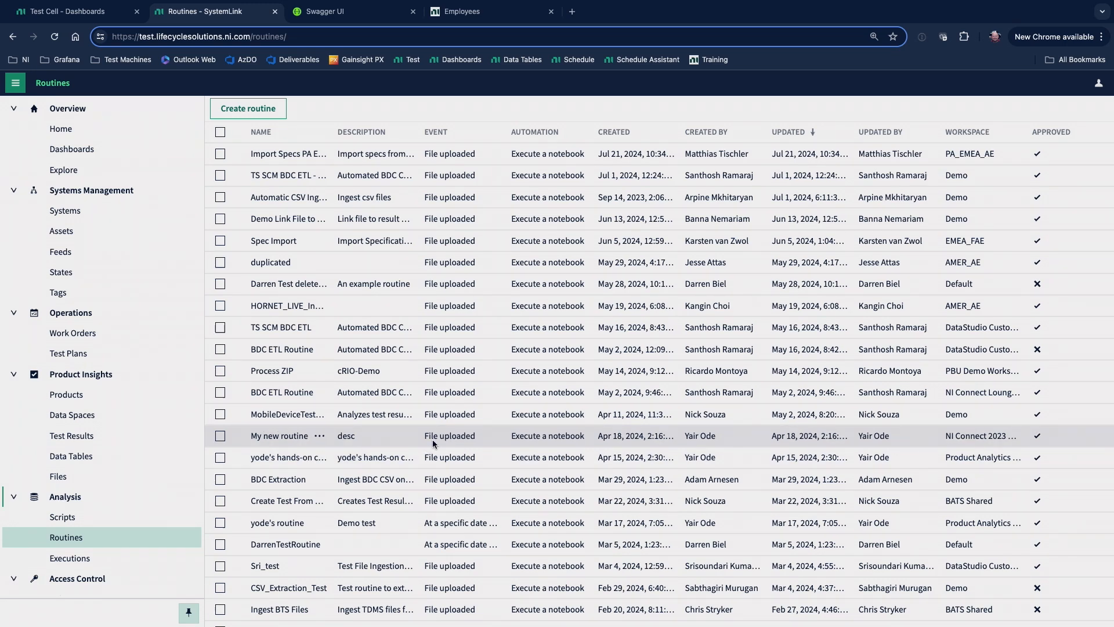
Sort the routines by their creator and locate the Import Specs routine.
{"action": "scroll", "coordinate": [433, 440], "scroll_direction": "down", "scroll_amount": 1}
{"action": "scroll", "coordinate": [433, 444], "scroll_direction": "down", "scroll_amount": 1}
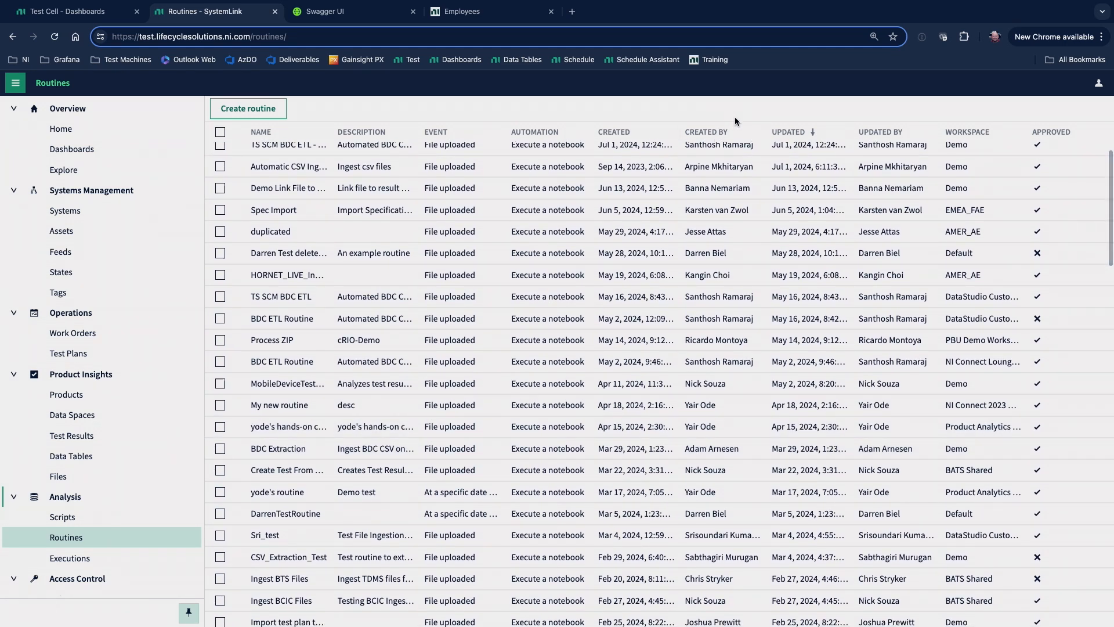
{"action": "left_click", "coordinate": [730, 132]}
{"action": "scroll", "coordinate": [712, 407], "scroll_direction": "down", "scroll_amount": 10}
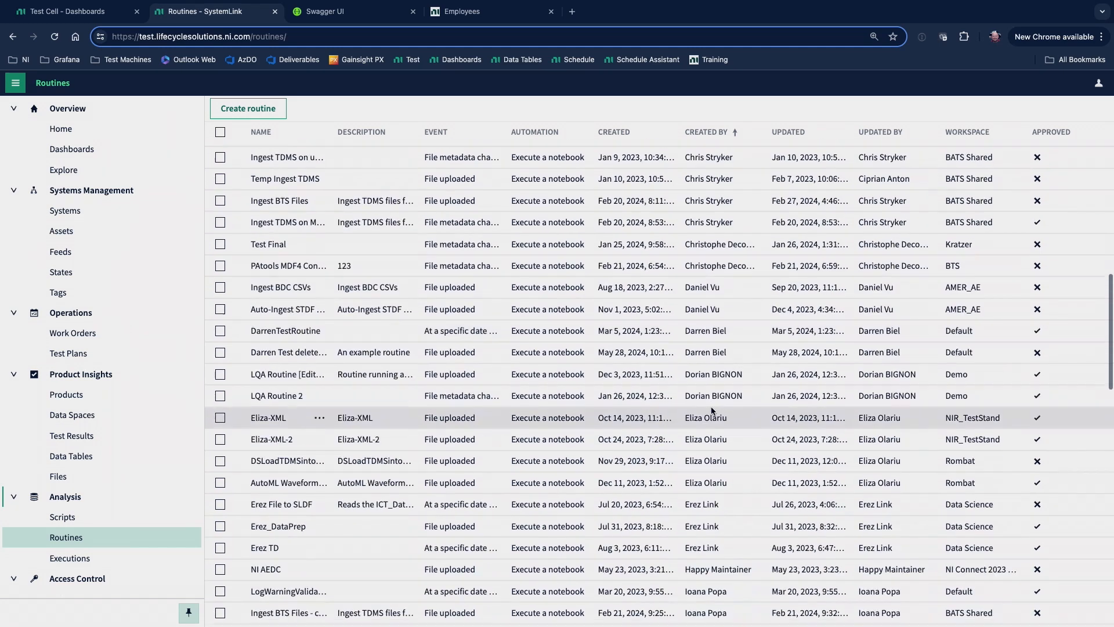
{"action": "scroll", "coordinate": [711, 409], "scroll_direction": "down", "scroll_amount": 10}
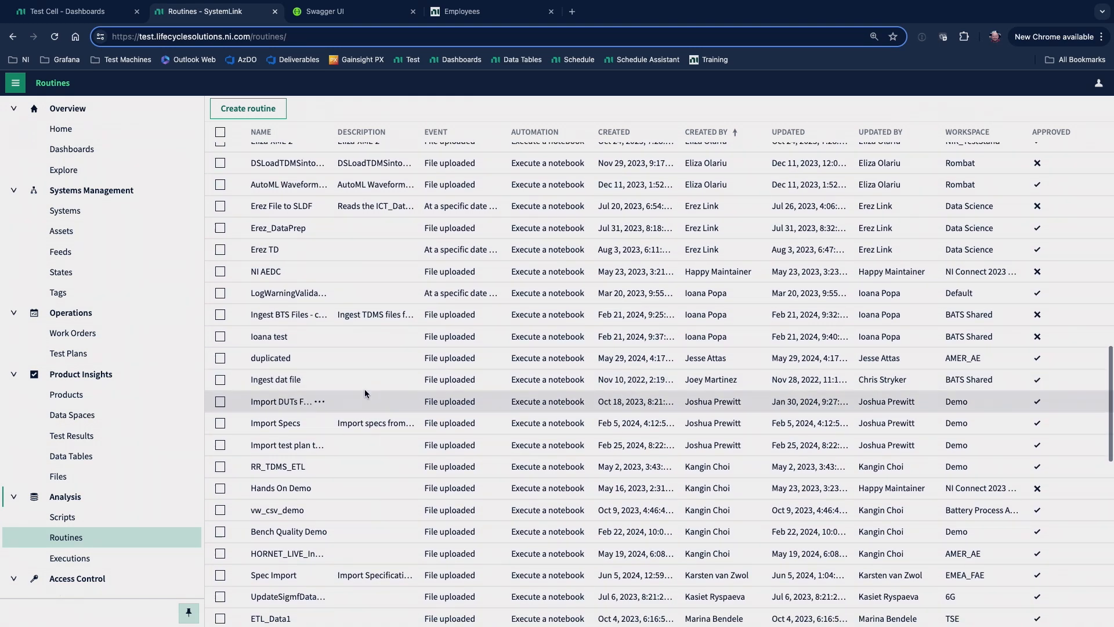
Open the Import Specs routine for editing, review its file-upload conditions and notebook action, and close it without saving.
{"action": "left_click", "coordinate": [268, 424]}
{"action": "left_click", "coordinate": [232, 108]}
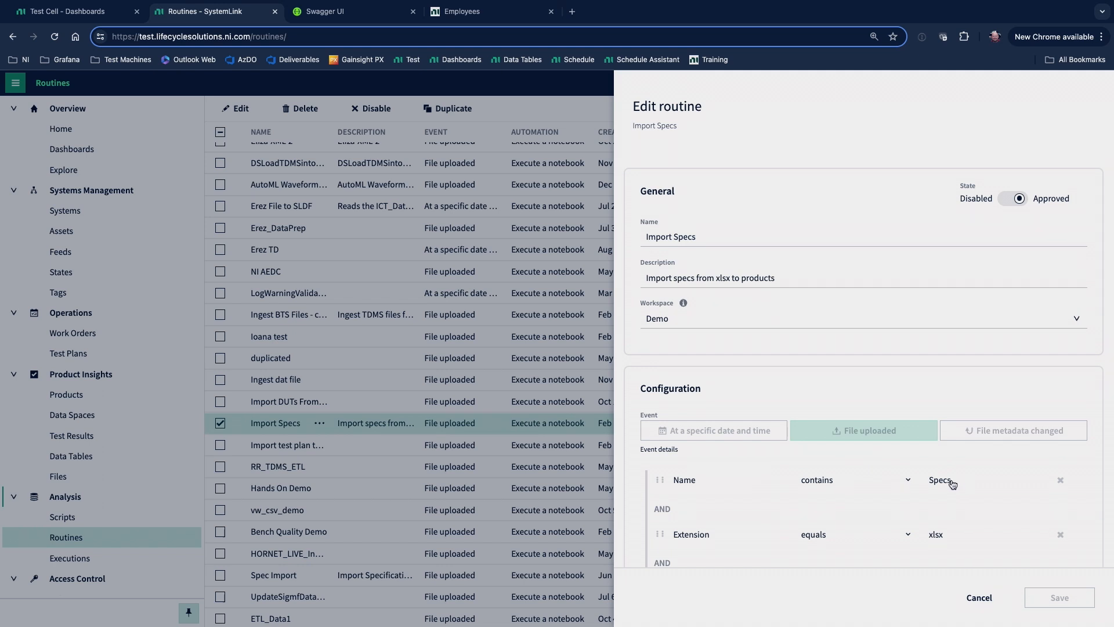
{"action": "scroll", "coordinate": [952, 484], "scroll_direction": "down", "scroll_amount": 2}
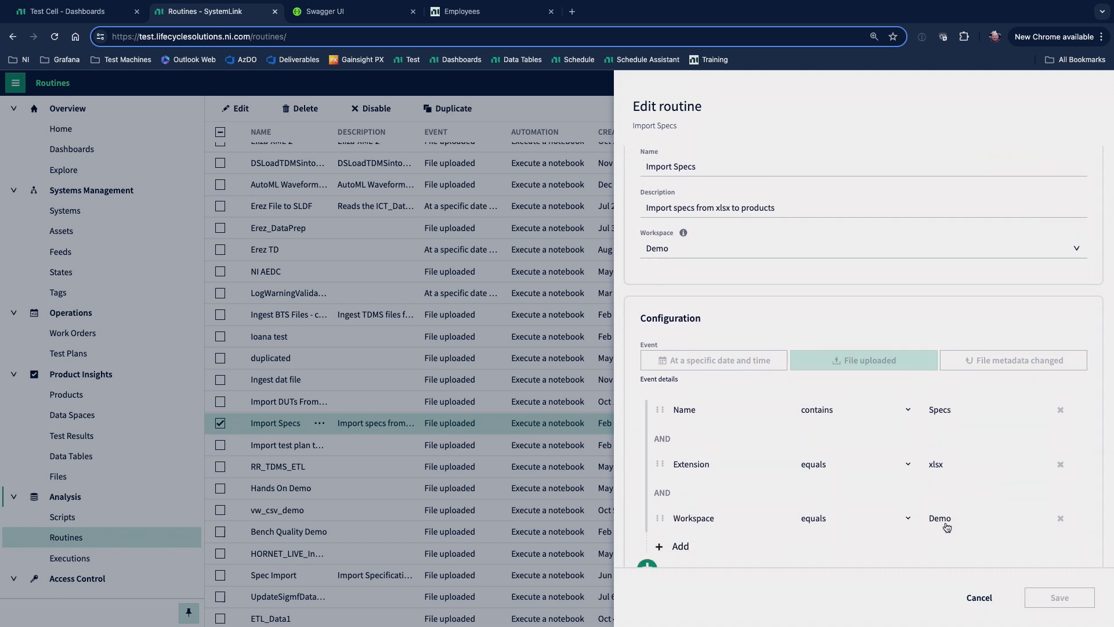
{"action": "scroll", "coordinate": [925, 517], "scroll_direction": "down", "scroll_amount": 3}
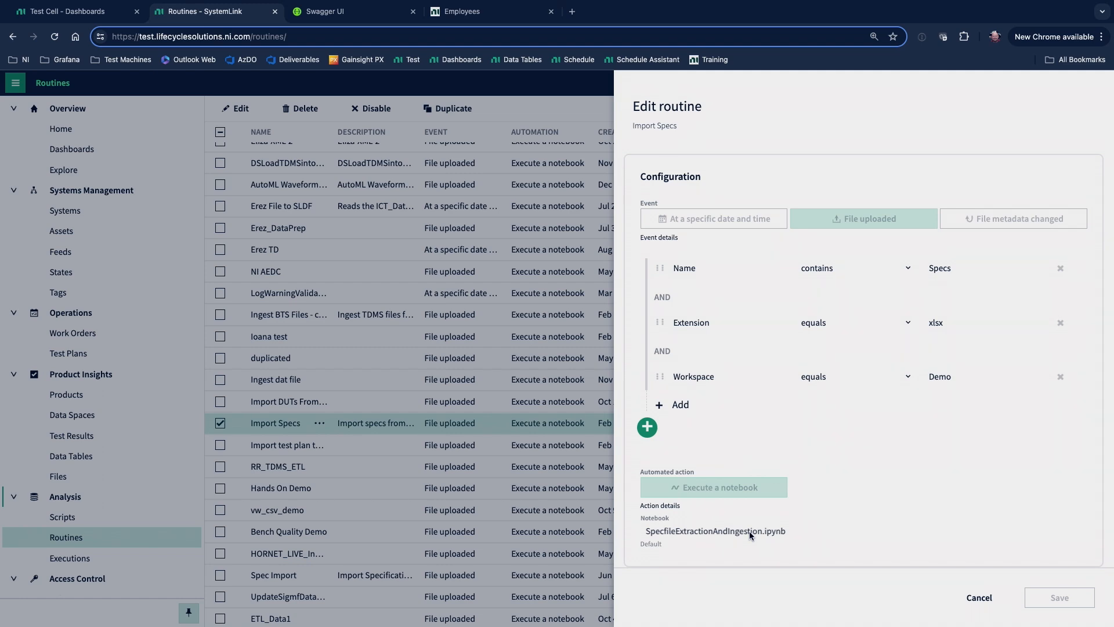
{"action": "left_click", "coordinate": [977, 603]}
Switch to the NI learning path page on managing systems and data with SystemLink Server and browse its lesson list.
{"action": "scroll", "coordinate": [130, 498], "scroll_direction": "down", "scroll_amount": 1}
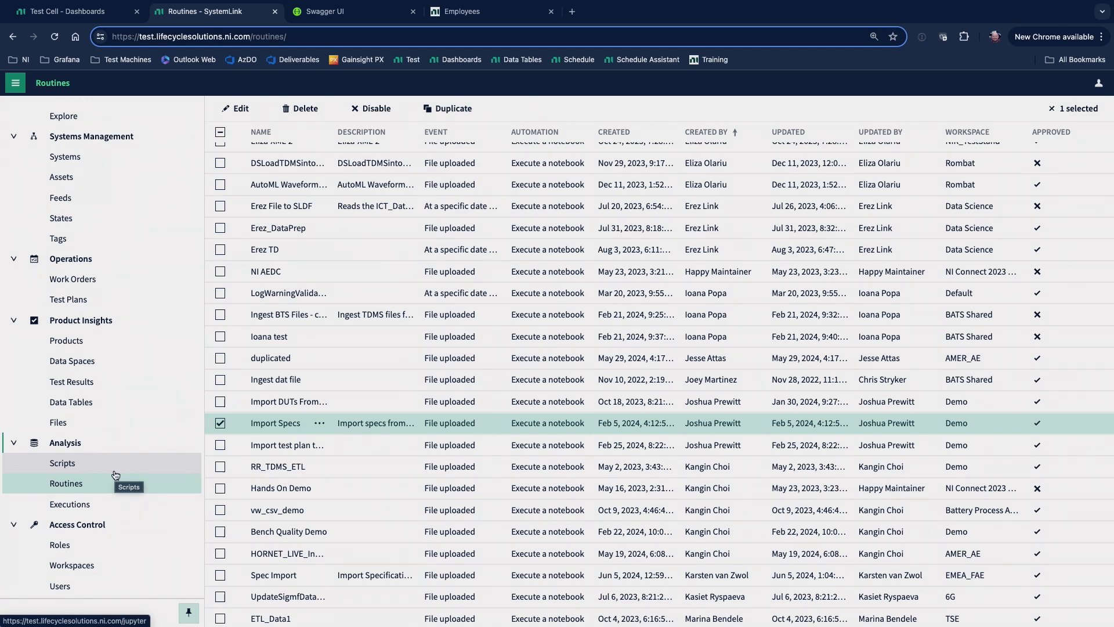
{"action": "key", "text": "ctrl+Left"}
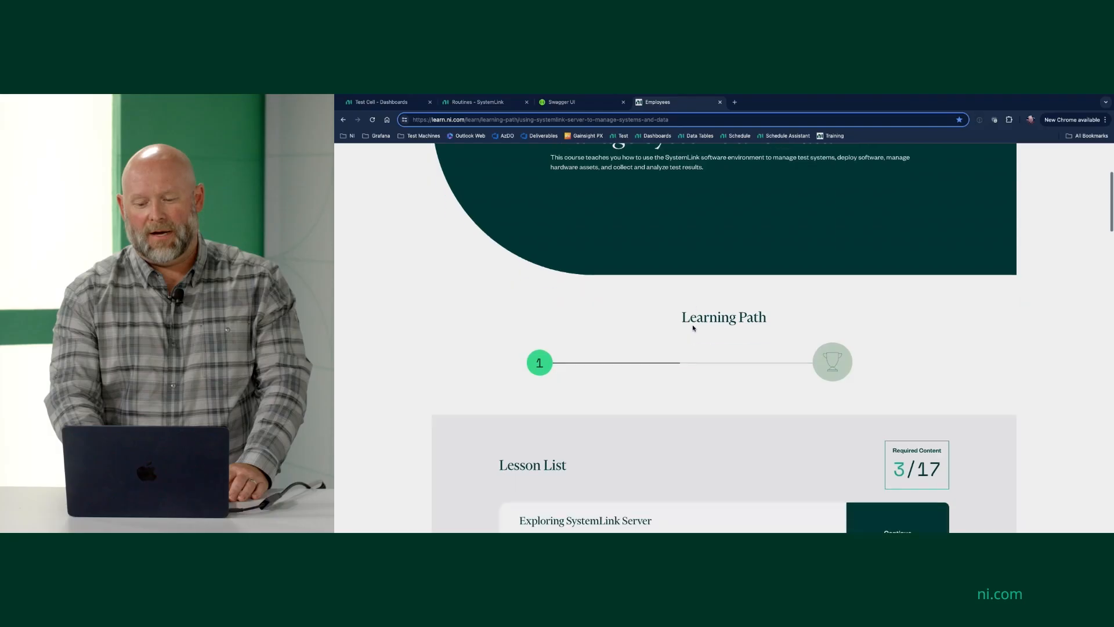
{"action": "scroll", "coordinate": [693, 328], "scroll_direction": "down", "scroll_amount": 3}
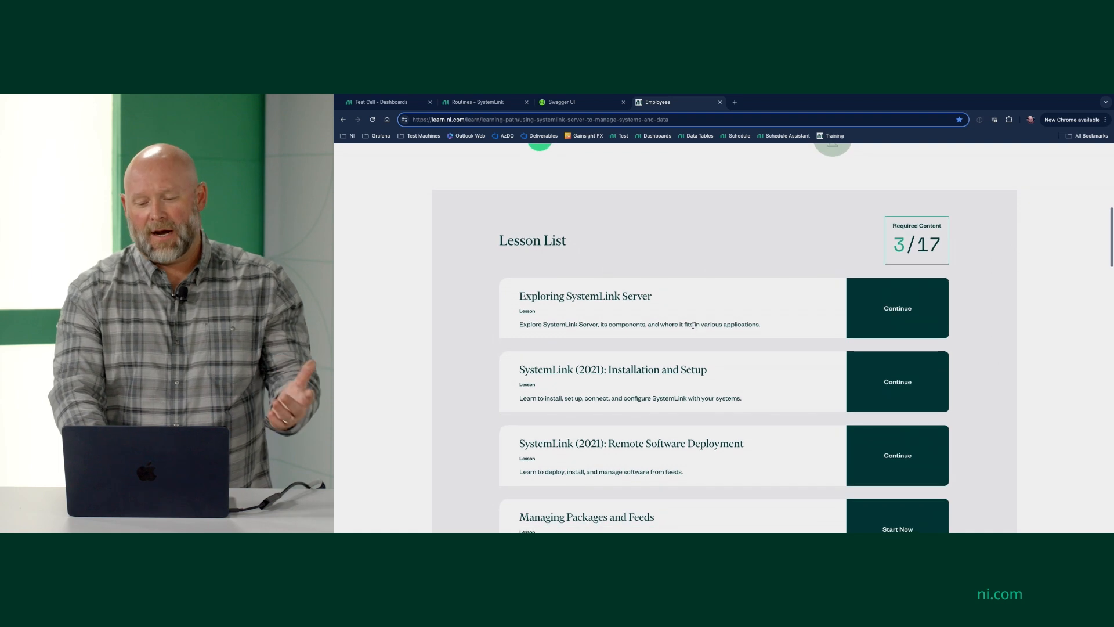